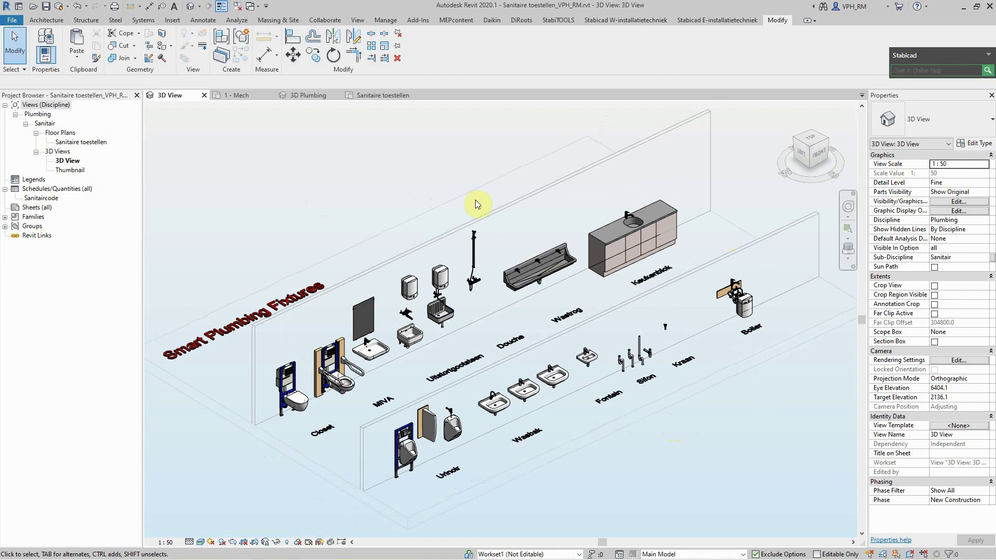
Zoom and orbit around the Wastafel combinatie's 15.0 mm supply and 50.0 mm drain connections.
click(555, 384)
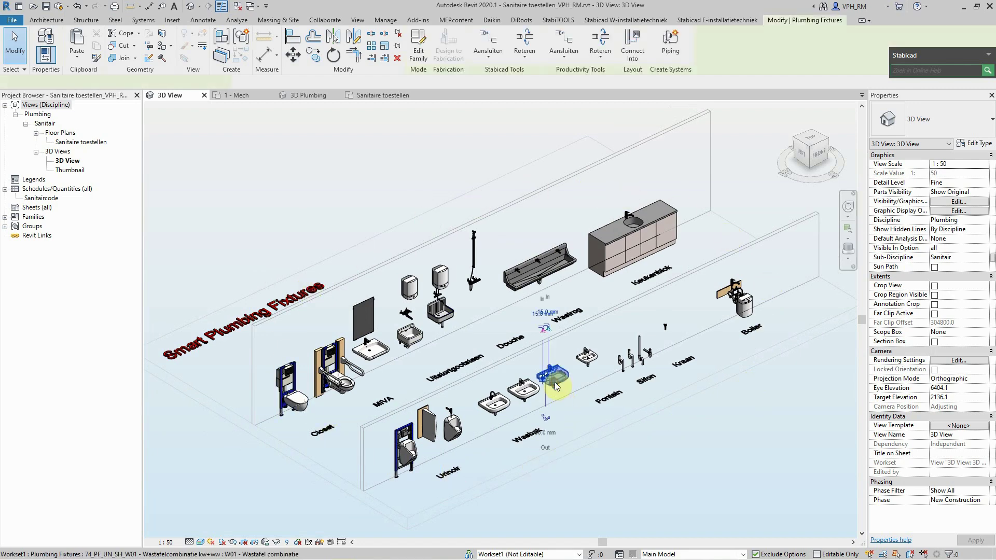
scroll(555, 382, up, 3)
scroll(553, 374, up, 2)
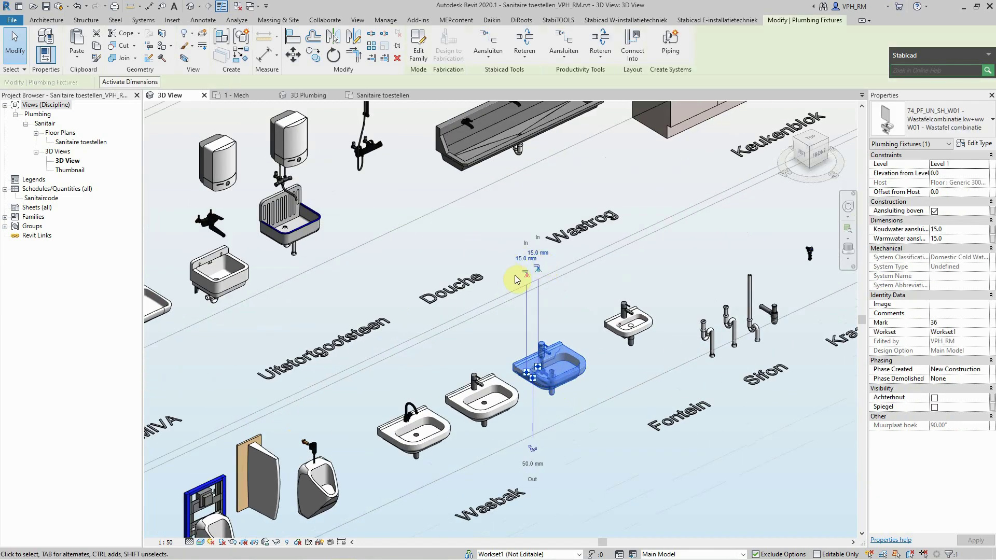
scroll(540, 393, up, 2)
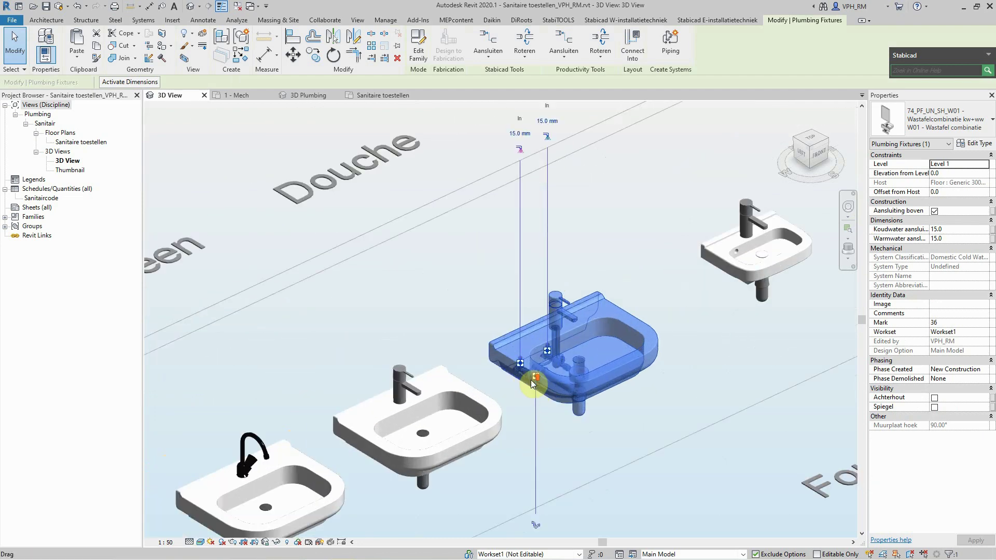
mouse_move(540, 395)
shift+middle_down()
mouse_move(766, 356)
mouse_move(618, 349)
shift+middle_up()
scroll(527, 373, up, 1)
scroll(540, 401, up, 3)
click(540, 400)
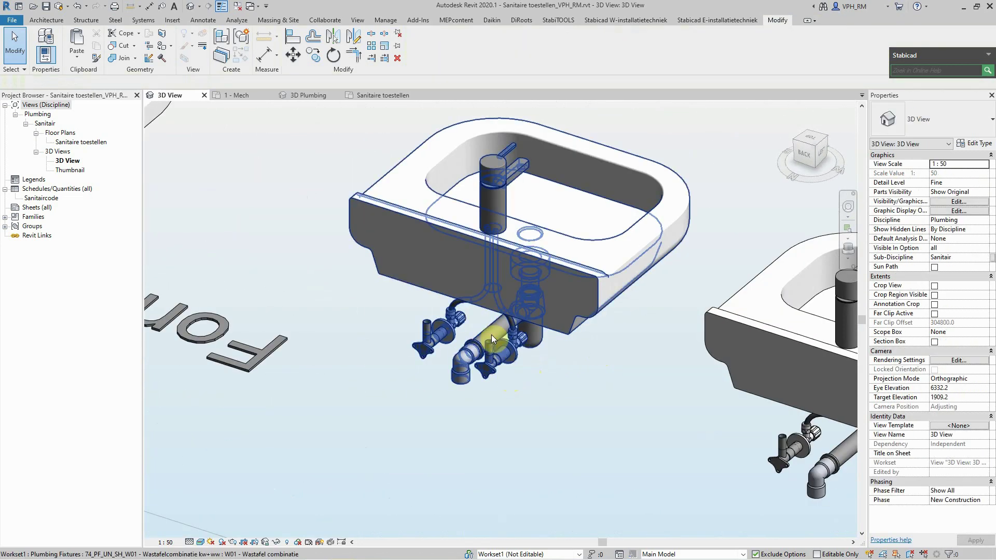
click(577, 269)
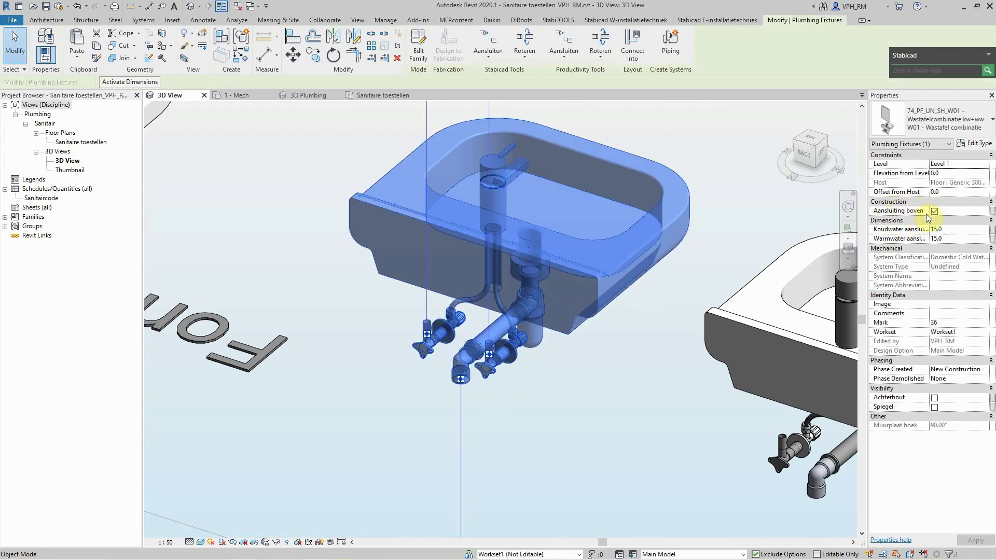
click(643, 368)
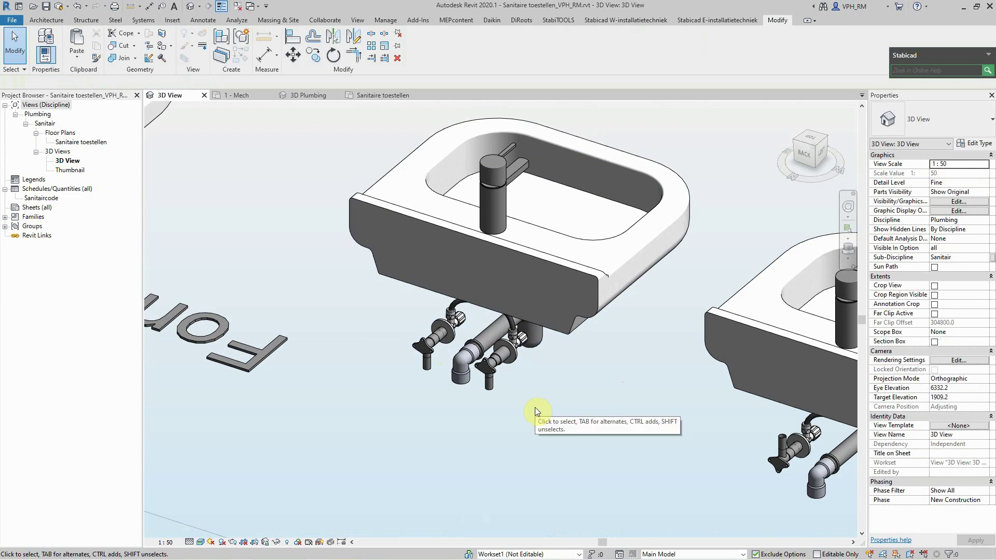
shift+middle_drag(534, 406, 514, 347)
click(489, 374)
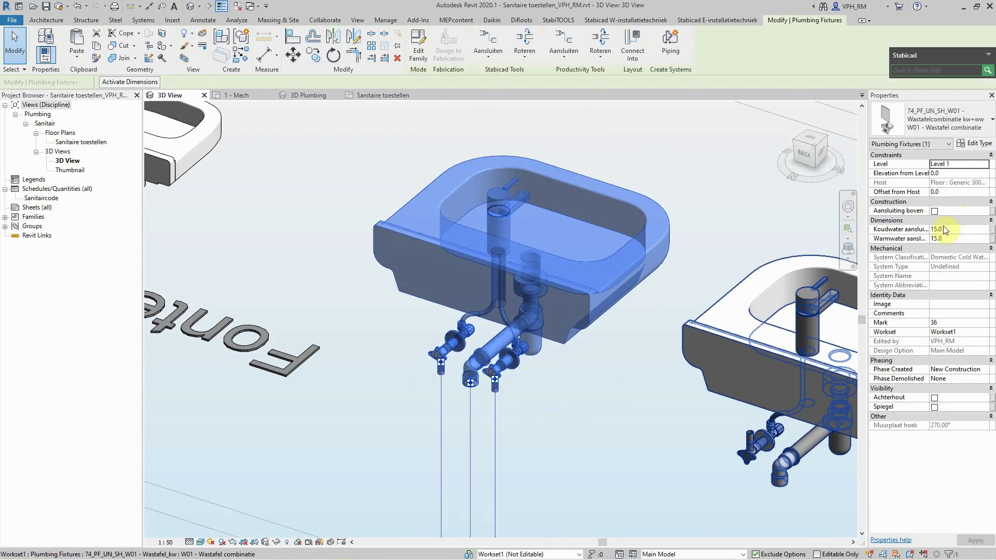
click(606, 378)
scroll(595, 368, down, 3)
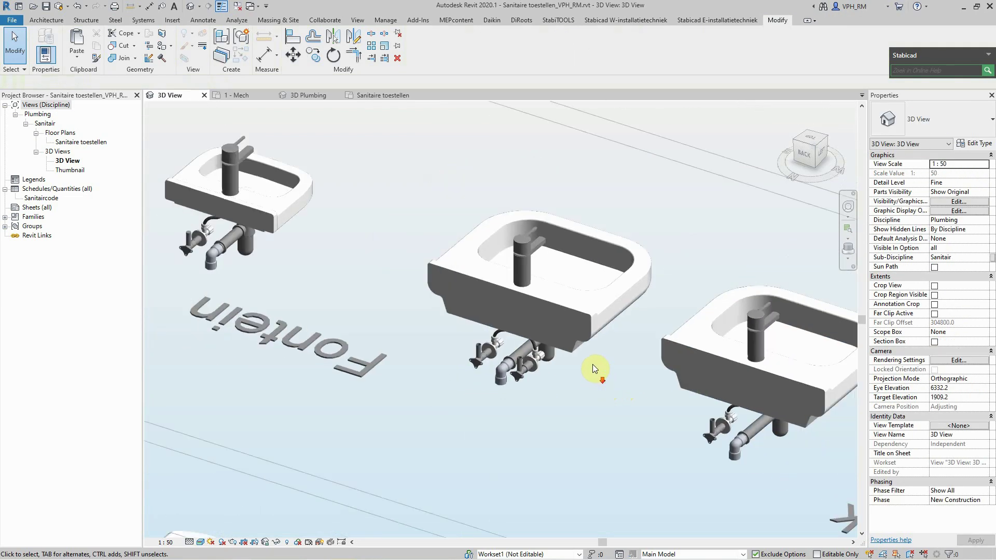
scroll(625, 244, down, 2)
mouse_move(625, 244)
middle_down()
mouse_move(591, 334)
mouse_move(376, 373)
mouse_move(318, 363)
mouse_move(438, 351)
mouse_move(551, 277)
middle_up()
Turn on the Achterhout back panel for the wash basin below the Douche label.
click(573, 356)
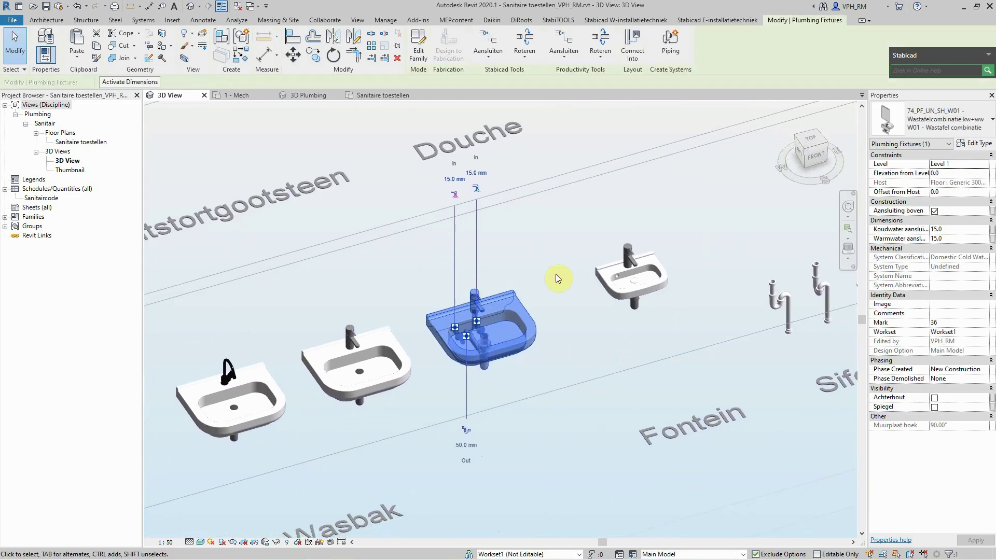
click(934, 401)
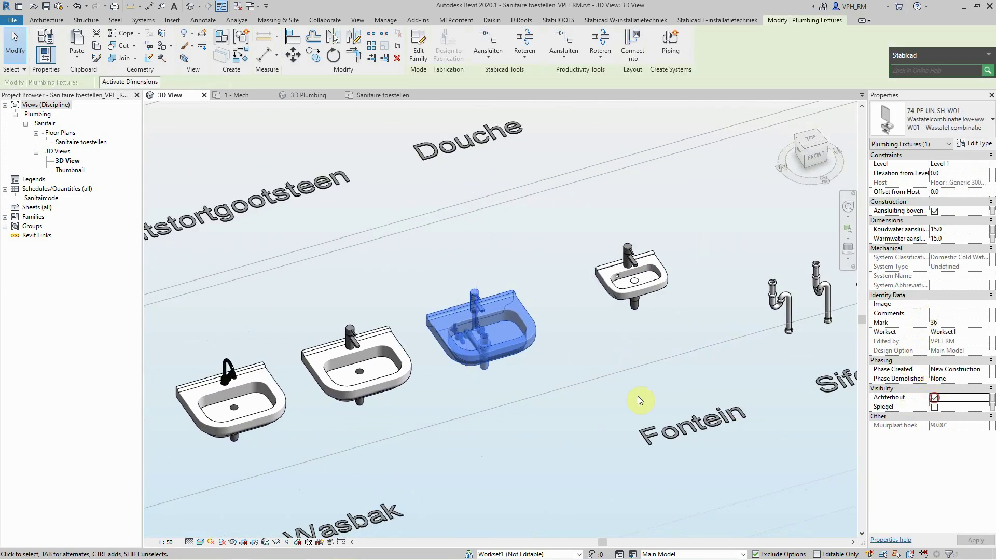
click(577, 363)
middle_drag(574, 346, 536, 391)
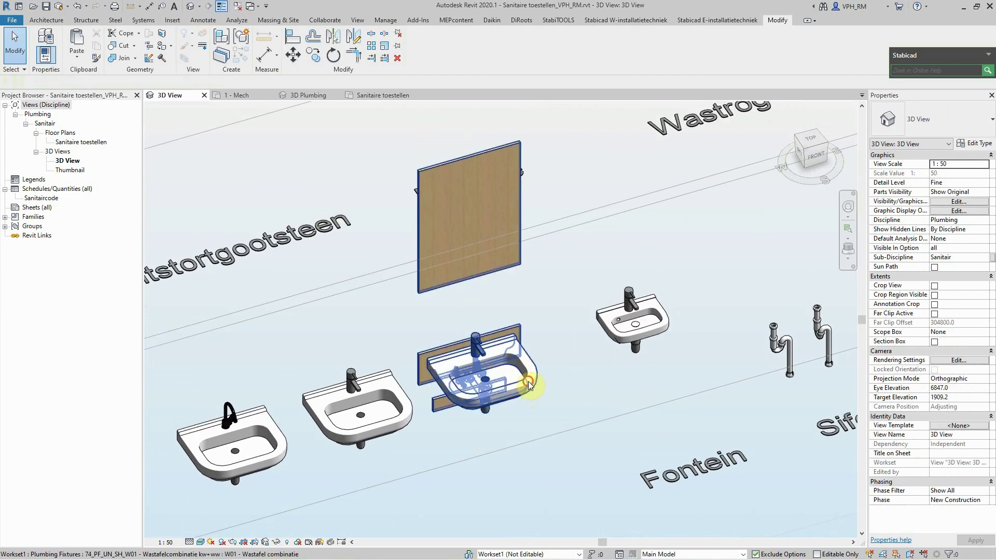
Enable the Spiegel mirror above the basin and switch the Achterhout back panel off again.
click(527, 388)
click(934, 407)
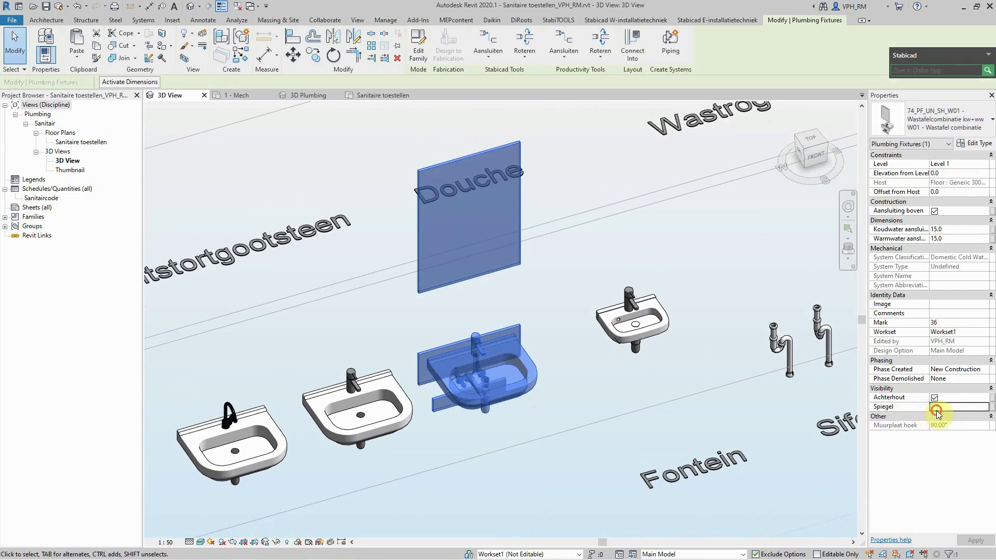
click(612, 398)
click(523, 387)
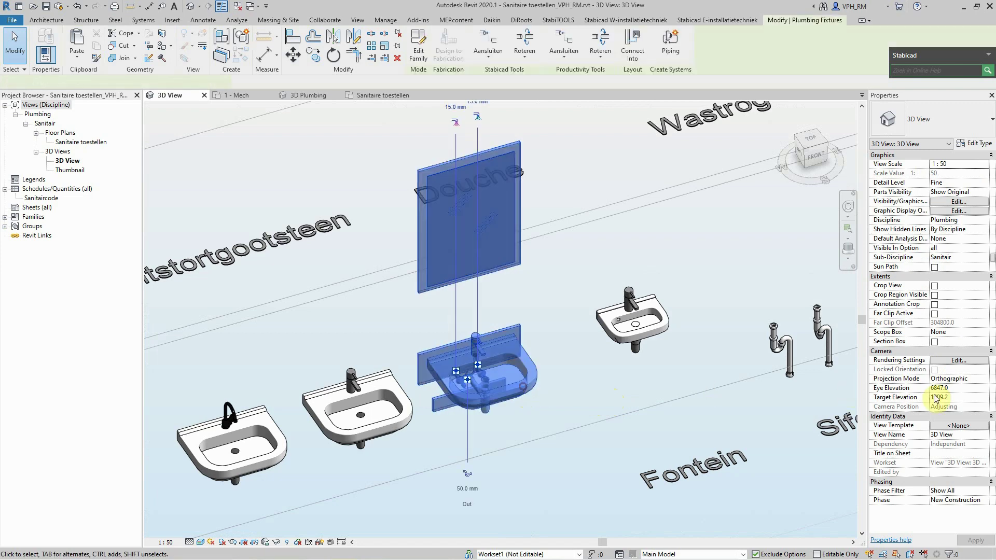
click(934, 398)
click(612, 389)
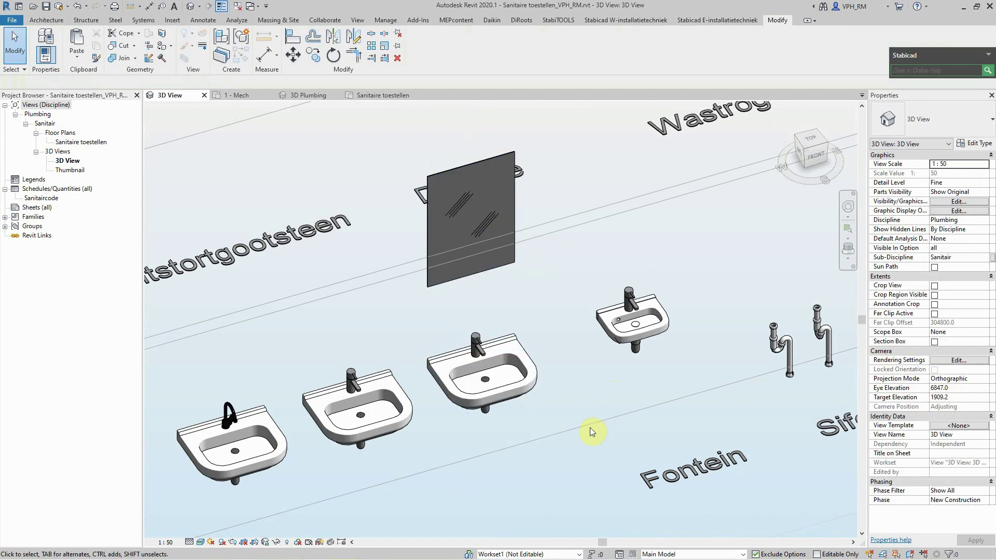
click(528, 390)
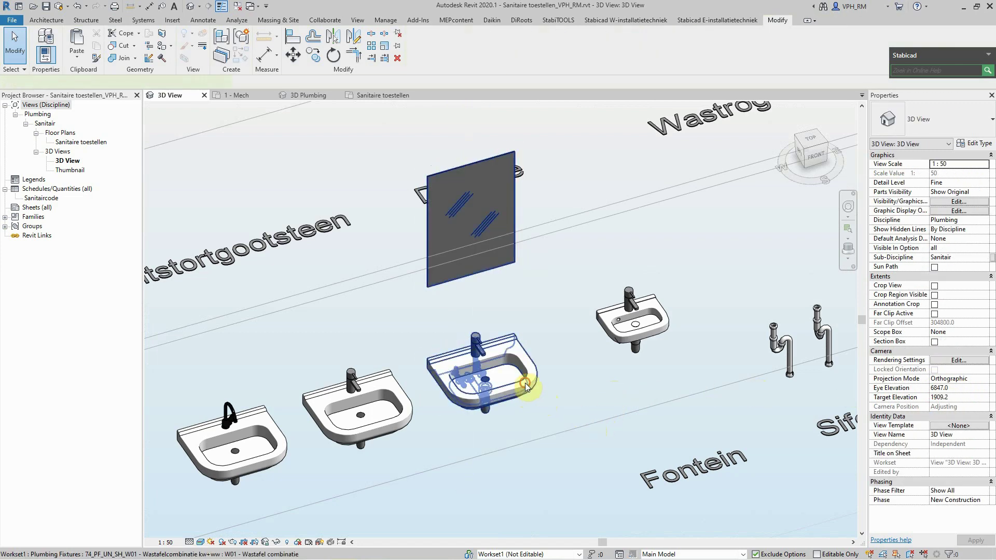
Change the basin type's Spiegel hoogte from 900 to 600 in Type Properties.
click(980, 145)
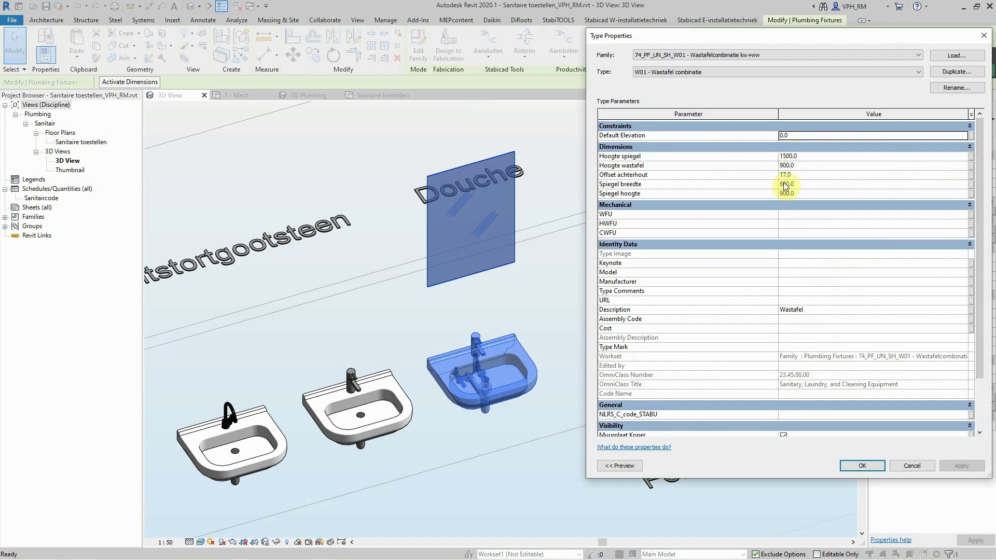
click(796, 192)
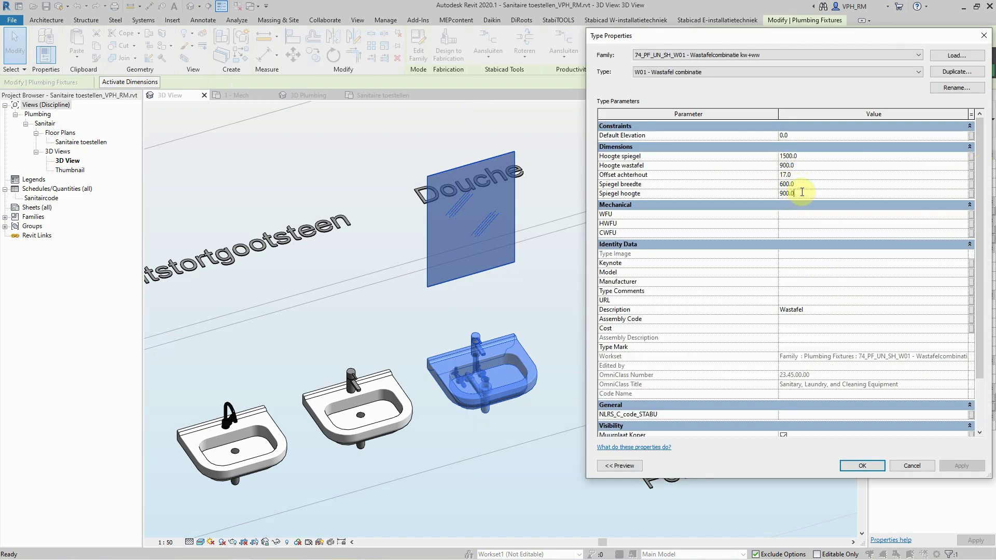
text(600)
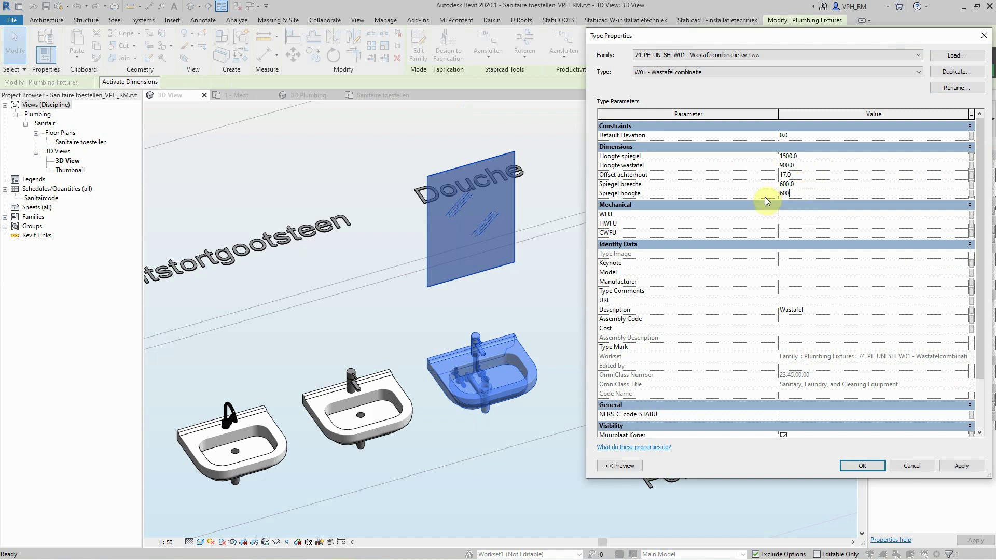
click(960, 464)
click(863, 466)
click(576, 345)
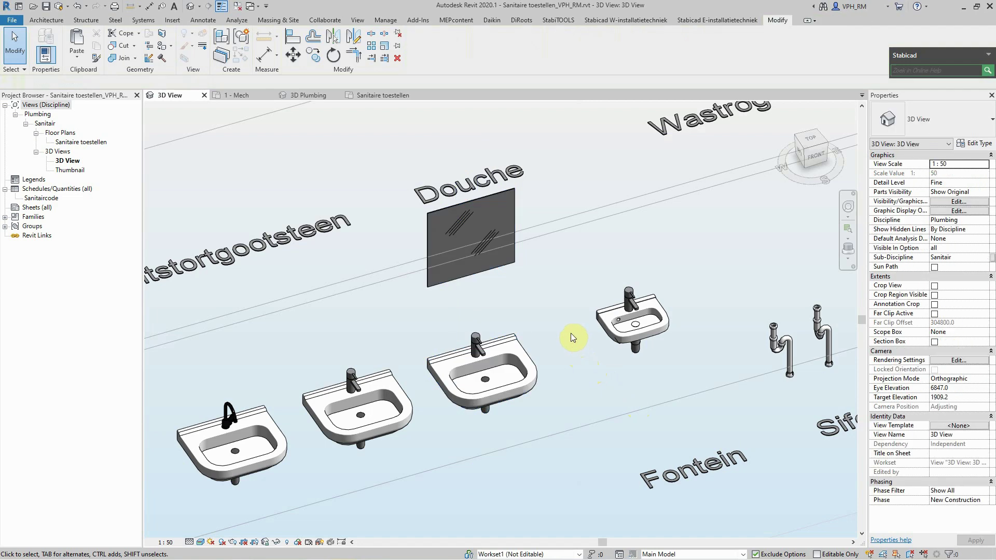
Remove the Spiegel mirror from the wash basin.
click(481, 355)
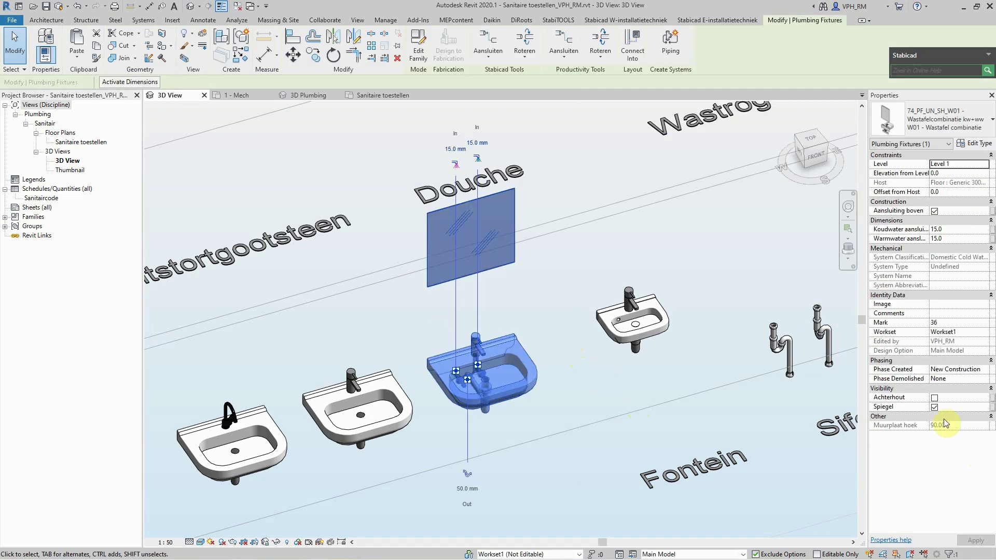
click(933, 406)
click(552, 294)
scroll(553, 293, down, 2)
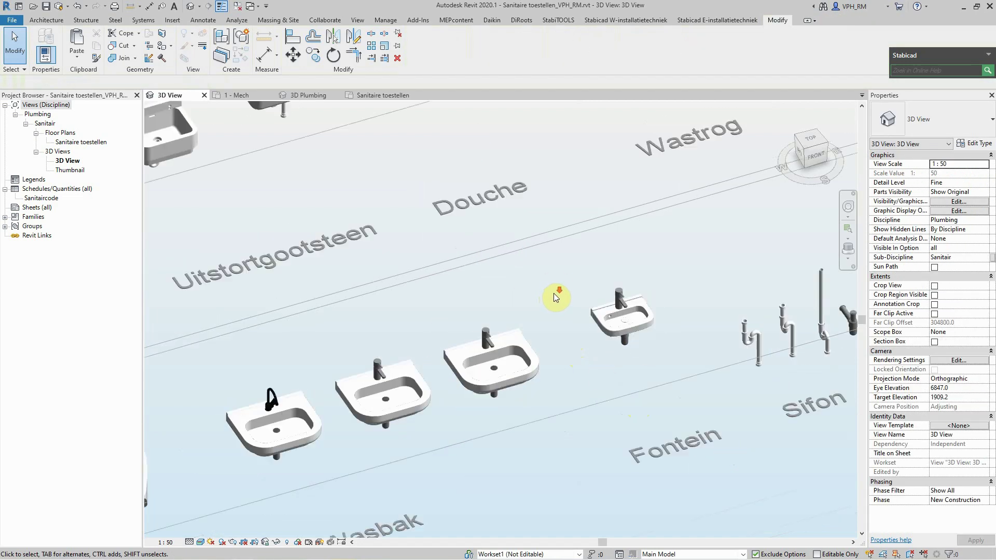
middle_drag(553, 294, 542, 348)
Switch the Fontein sink to the F02 - Hoekfontein type, then back to F01 - Fontein.
click(542, 348)
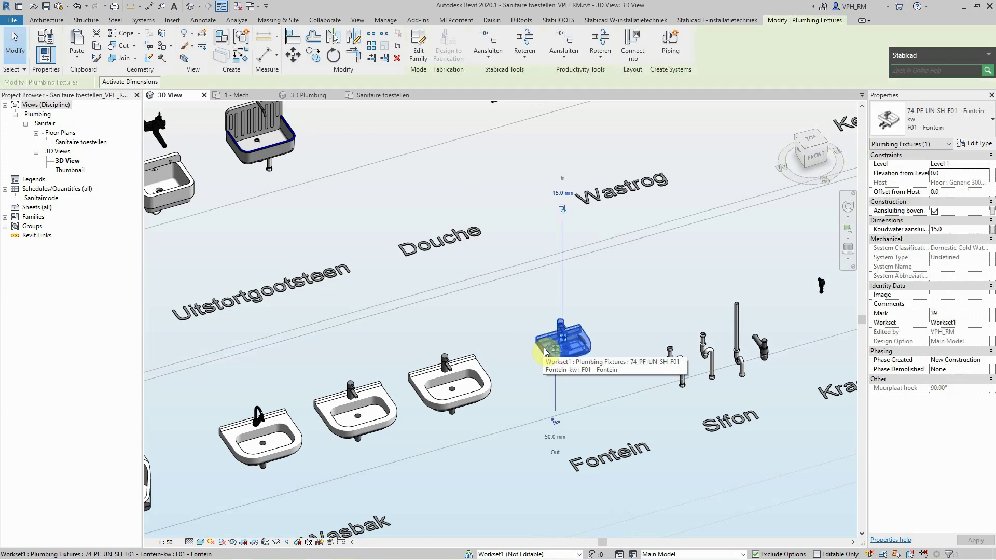
click(960, 120)
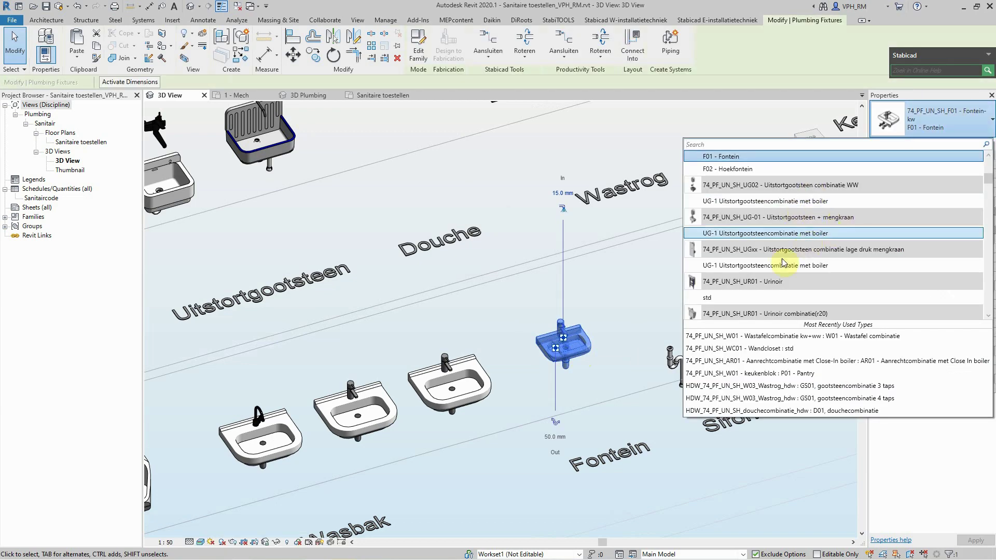
click(742, 169)
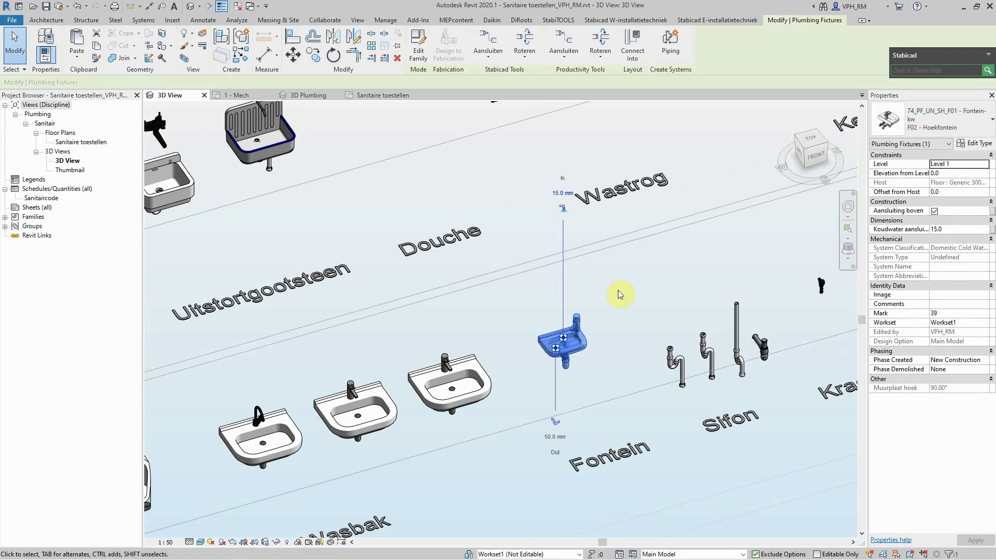
click(645, 297)
click(580, 327)
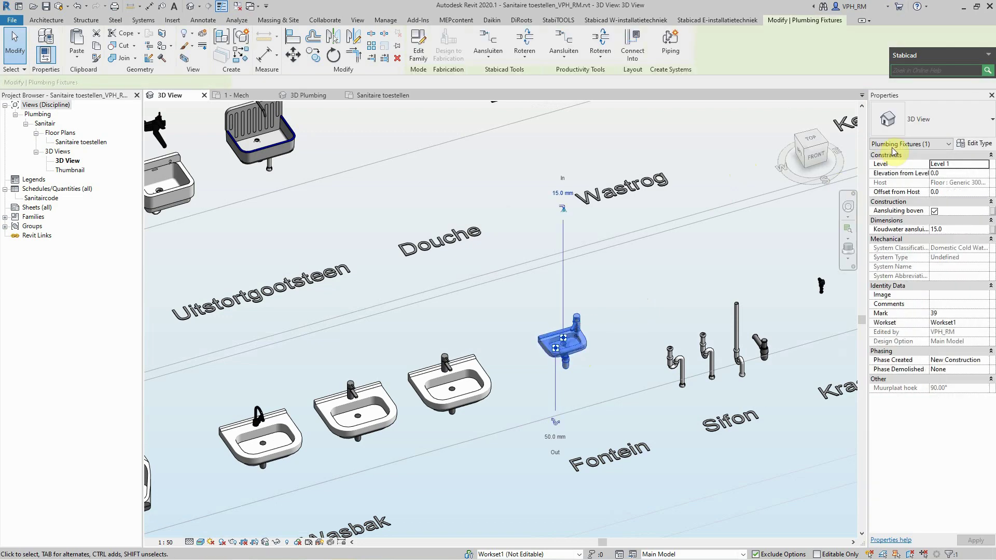
click(933, 121)
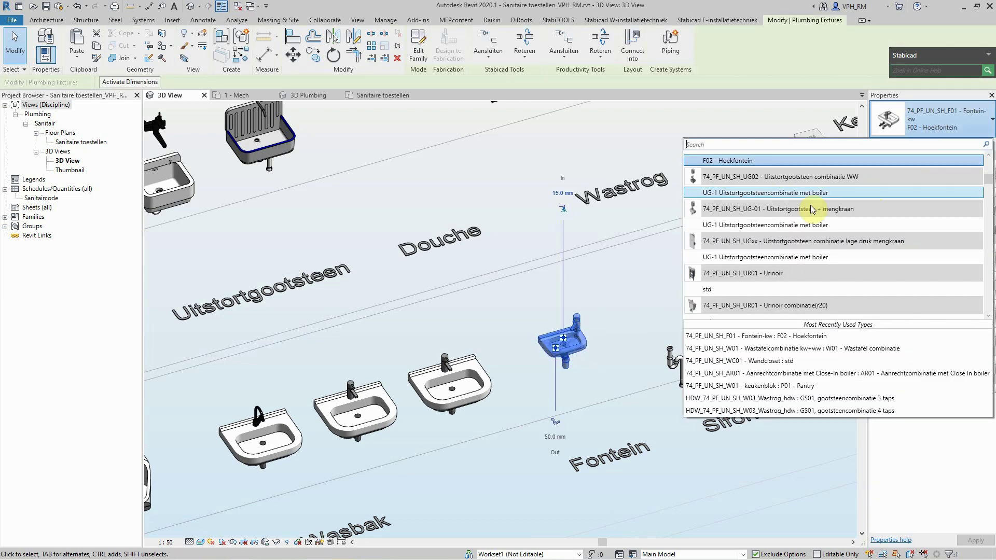
scroll(744, 196, up, 1)
click(745, 180)
click(652, 282)
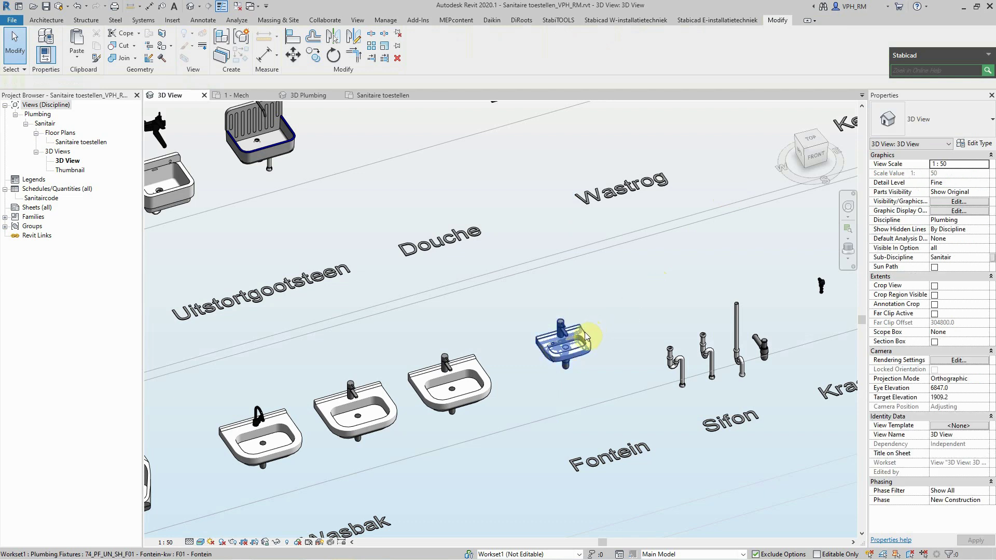
Untick Aansluiting boven so the Fontein connects from below at a 270° wall-plate angle.
click(585, 336)
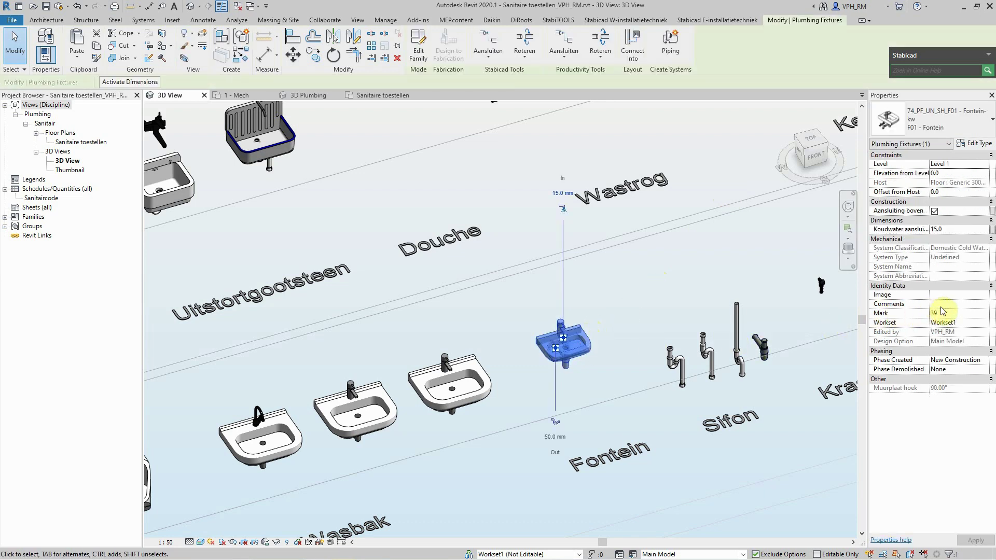
click(934, 211)
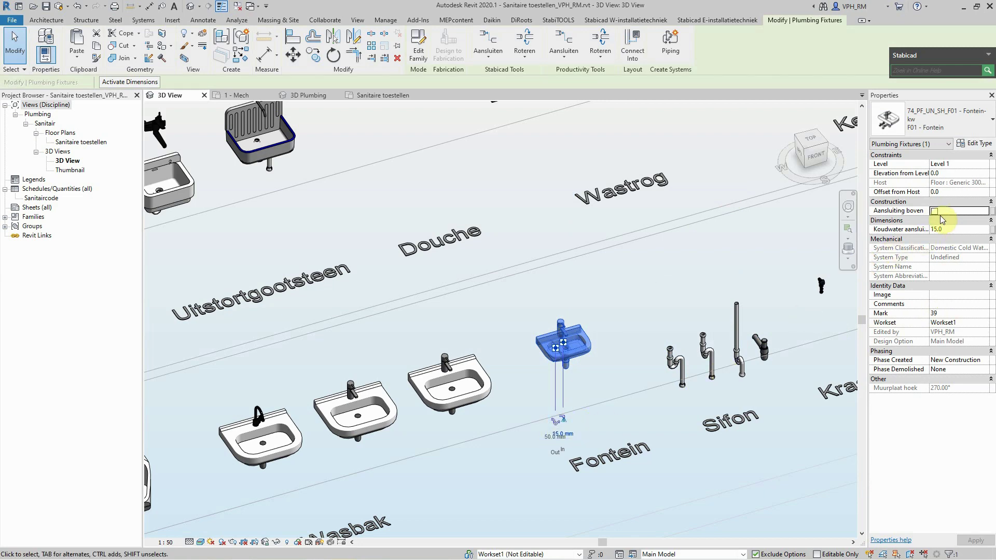
click(639, 328)
Select the MIVA washbasin combination and re-enable Aansluiting boven at a 90° wall-plate angle.
scroll(639, 326, down, 3)
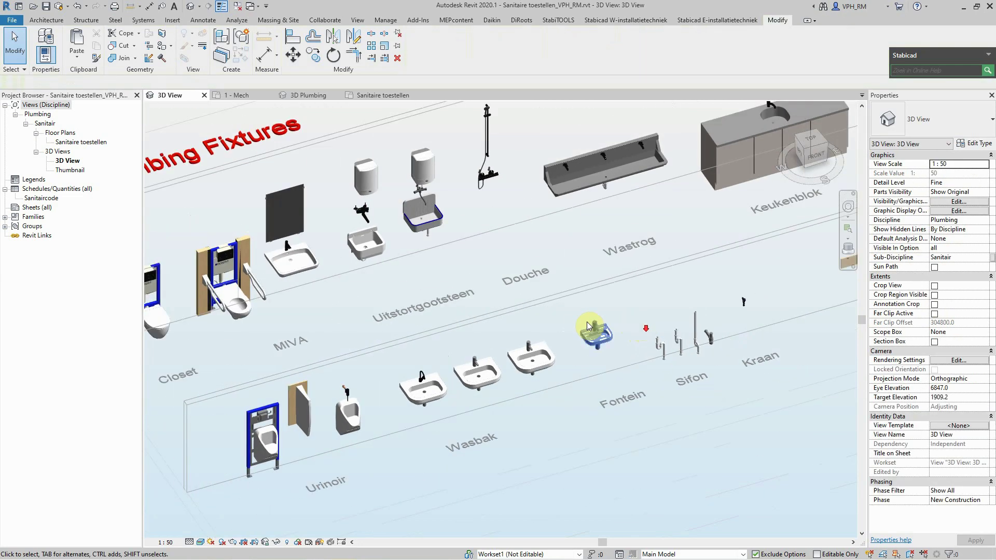
mouse_move(540, 311)
middle_down()
mouse_move(615, 327)
mouse_move(711, 327)
middle_up()
scroll(460, 288, up, 2)
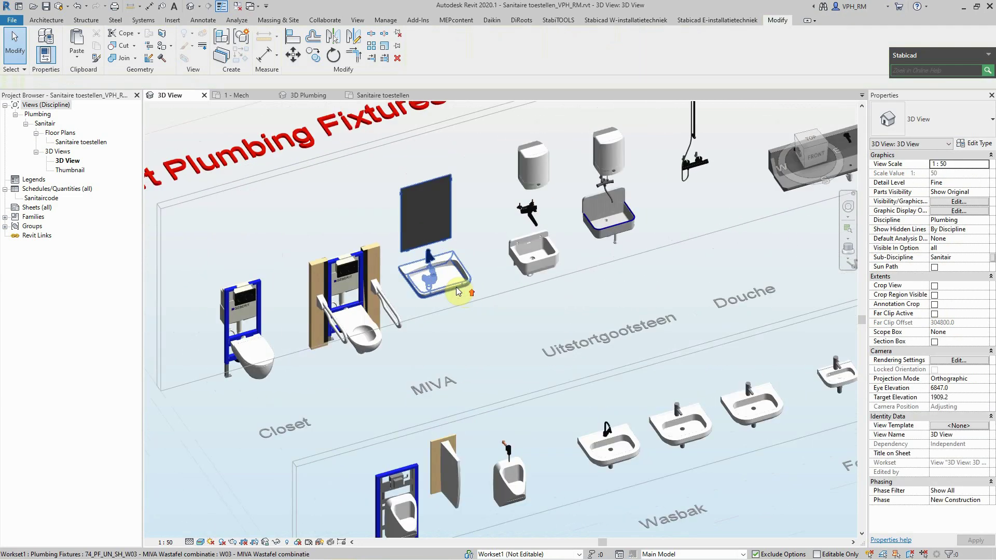
scroll(457, 289, up, 2)
click(467, 283)
middle_drag(467, 277, 507, 351)
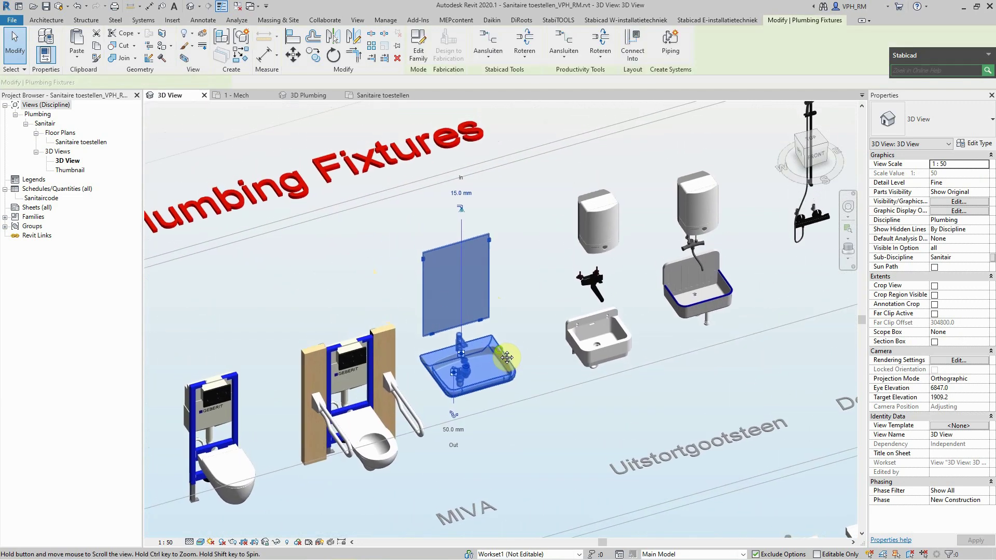
scroll(612, 317, up, 2)
click(935, 210)
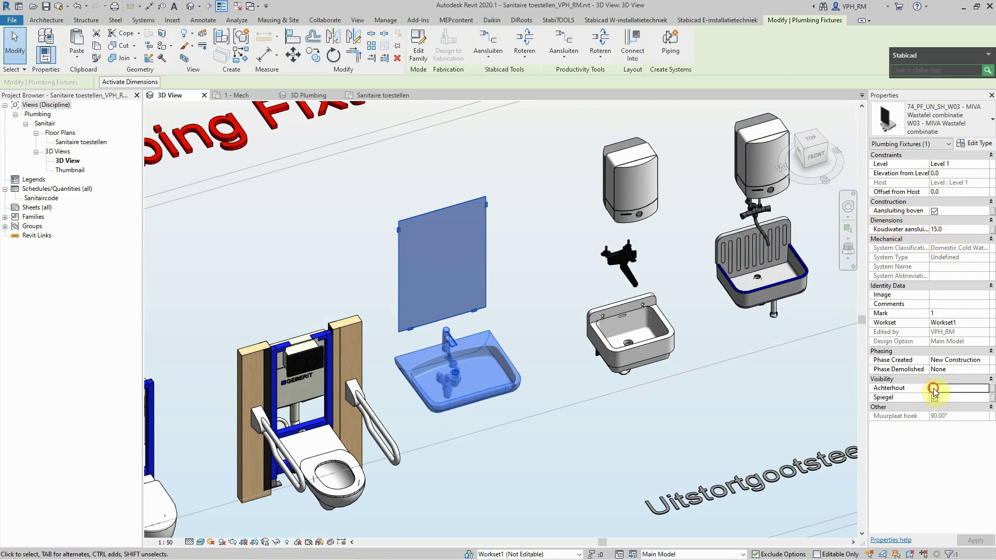
Preview the MIVA basin's wooden back panel, hide it again, and select the utility sink.
click(533, 363)
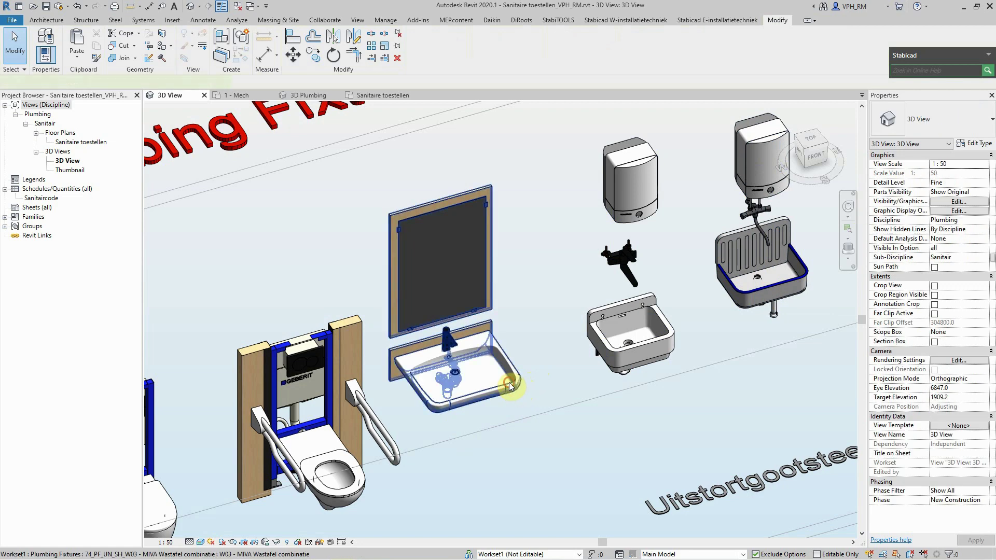
click(508, 384)
click(933, 391)
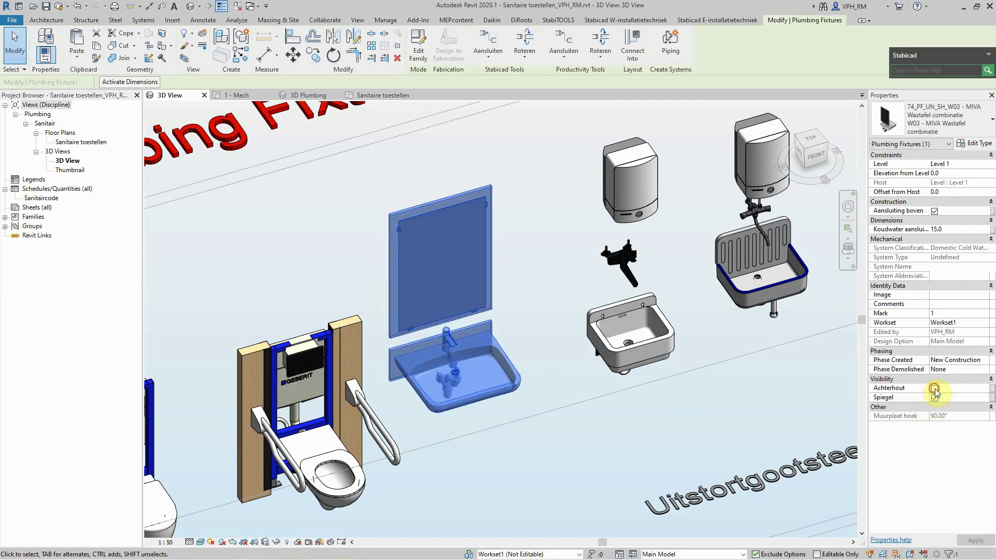
click(575, 372)
middle_drag(689, 326, 509, 390)
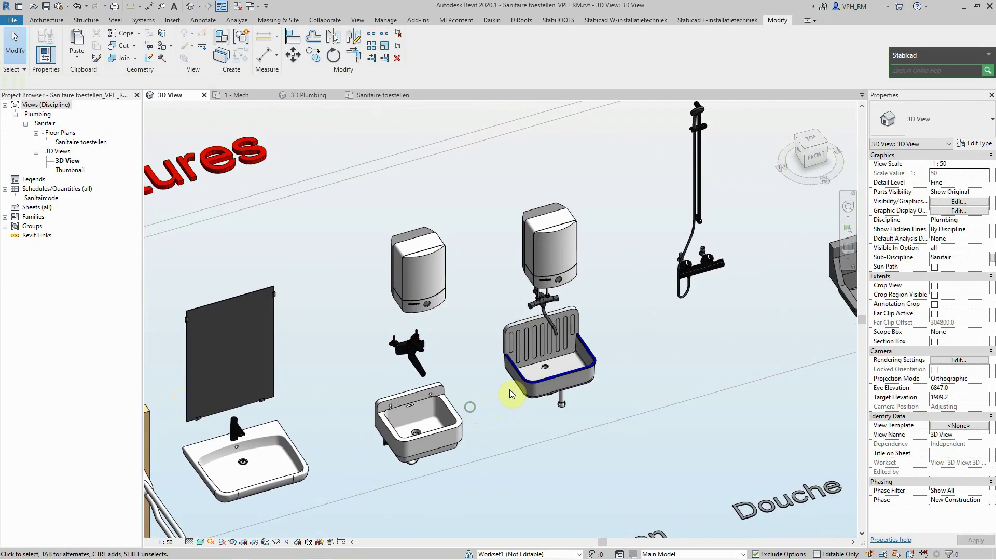
click(528, 382)
mouse_move(563, 328)
shift+middle_down()
mouse_move(578, 326)
mouse_move(605, 283)
mouse_move(585, 334)
mouse_move(586, 313)
shift+middle_up()
Try the utility sink's Sifon hoek siphon angle at 0° and then 180°.
scroll(565, 429, up, 2)
scroll(563, 439, up, 2)
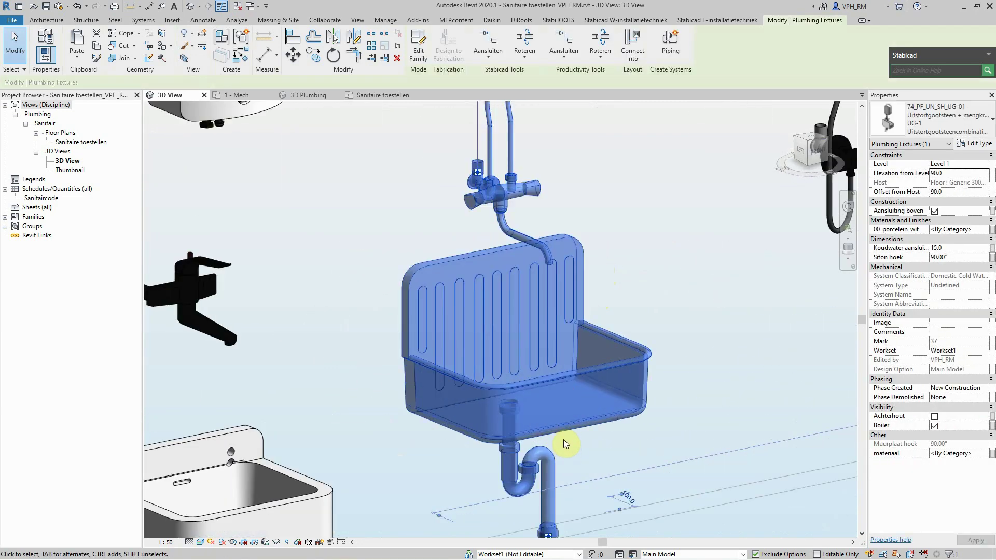
scroll(571, 384, up, 1)
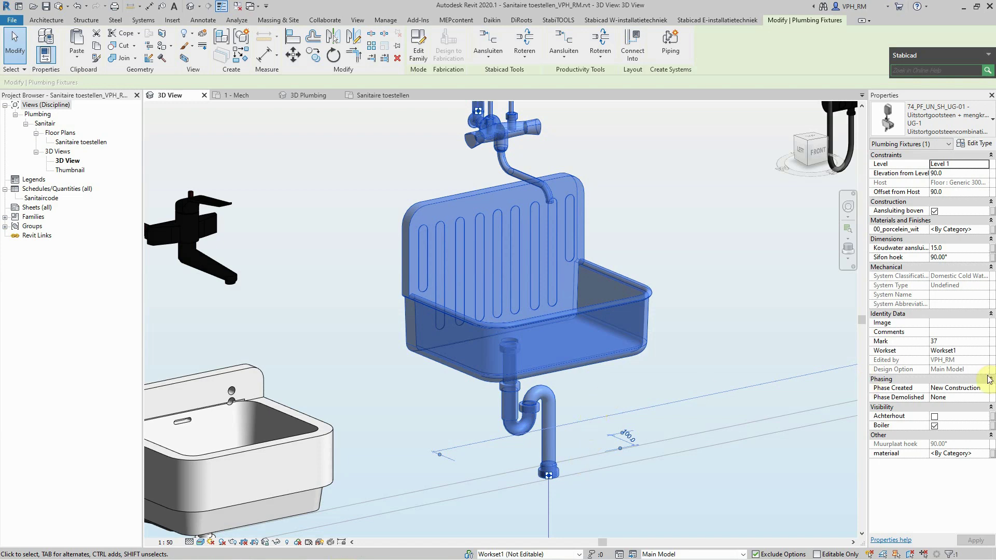
click(958, 257)
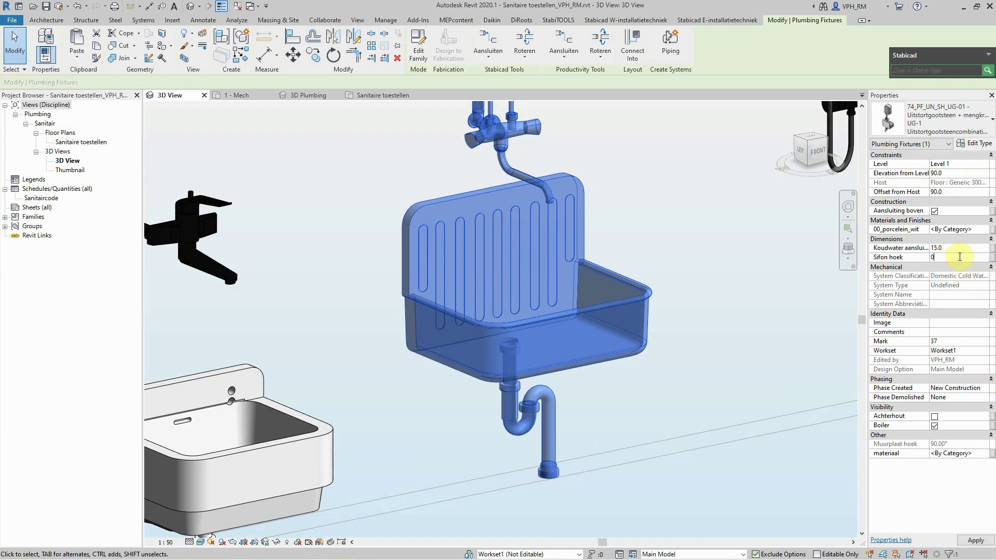
click(714, 304)
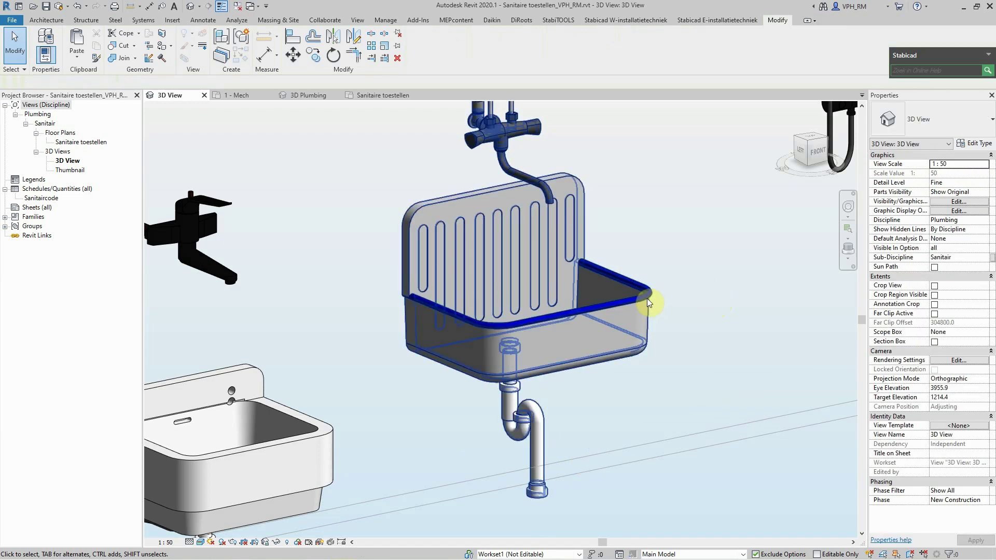
click(644, 299)
click(957, 256)
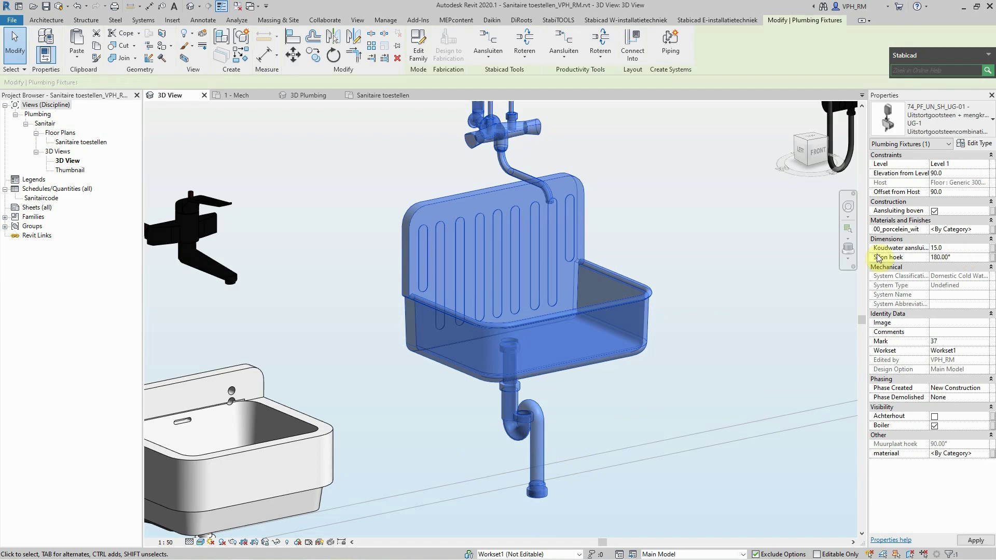
click(571, 410)
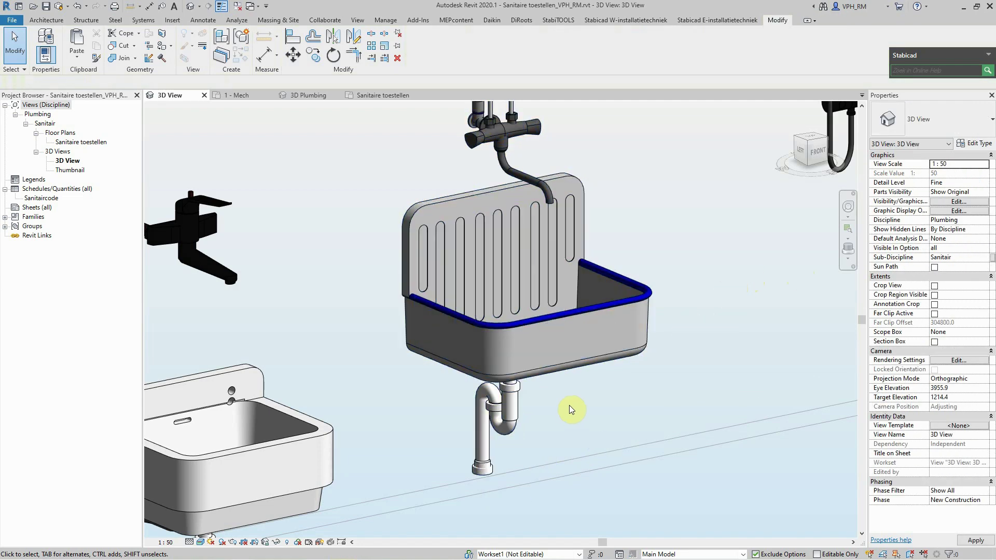
Set the utility sink's Sifon hoek back to 90°.
click(648, 295)
click(955, 257)
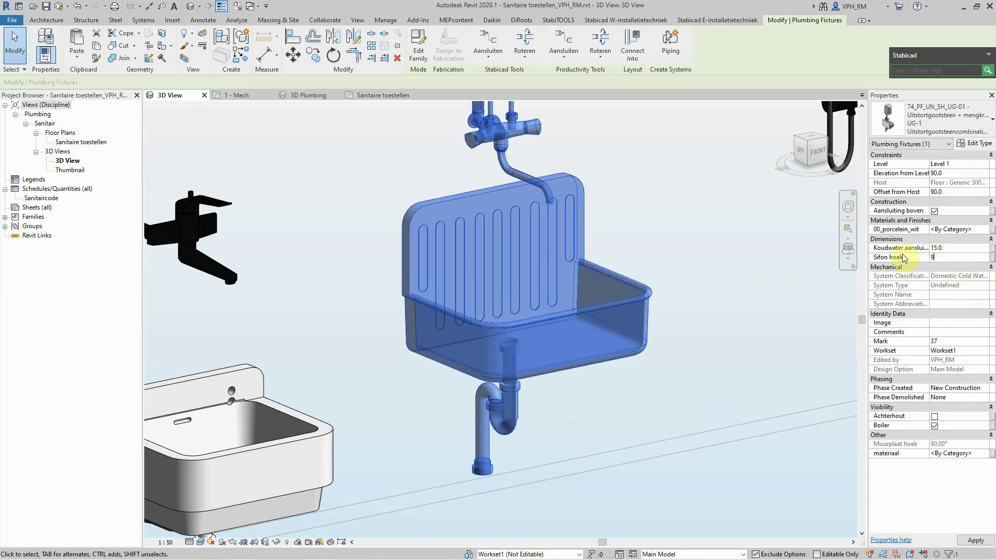
text(90)
click(687, 321)
Toggle the utility sink's Achterhout back panel on, then off again.
scroll(697, 280, down, 3)
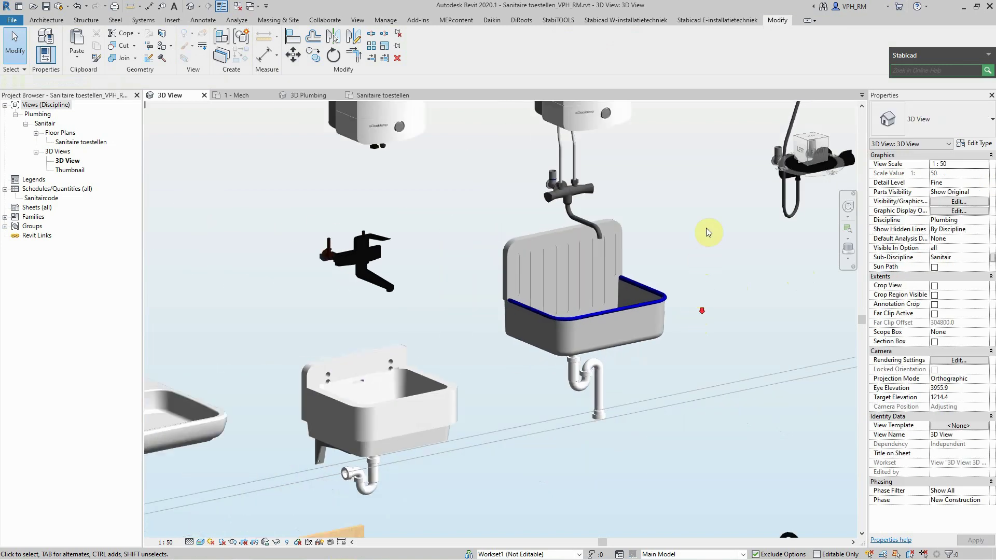
middle_drag(707, 228, 662, 326)
click(602, 458)
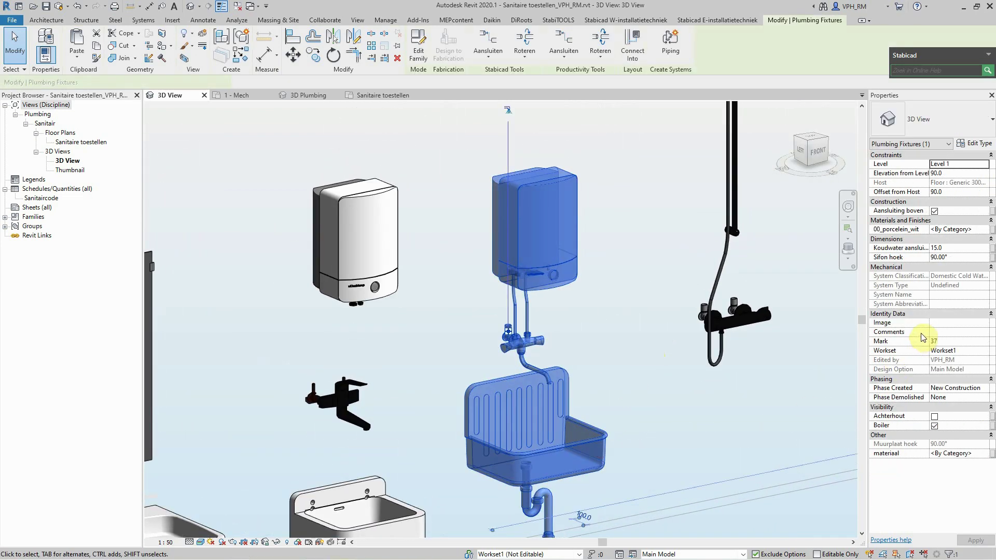
click(934, 419)
scroll(655, 390, down, 2)
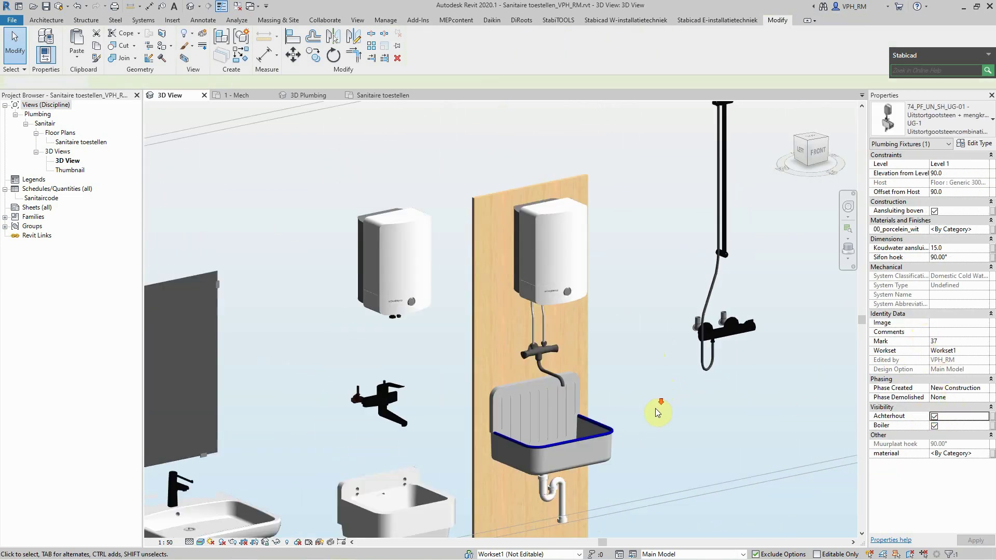
click(655, 408)
scroll(646, 379, down, 1)
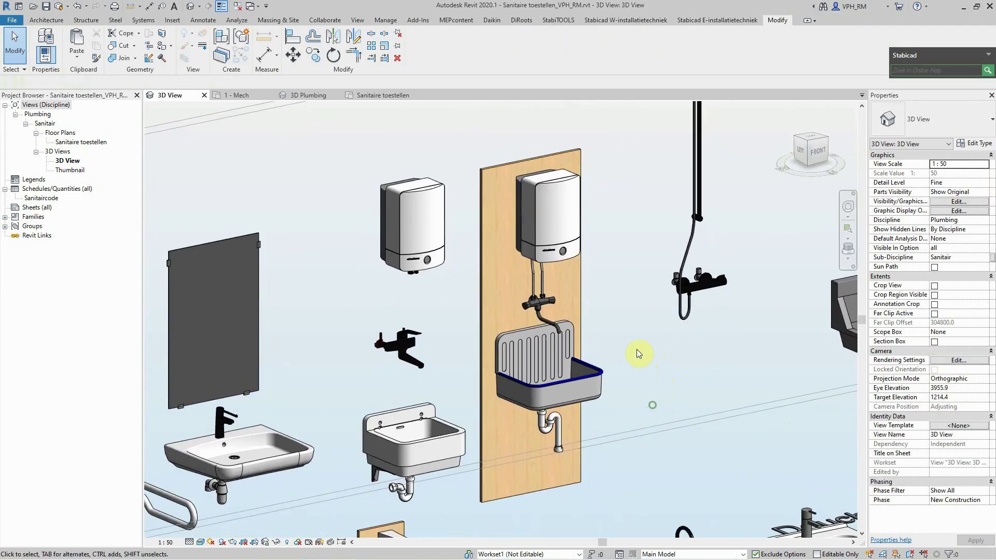
click(655, 395)
click(934, 416)
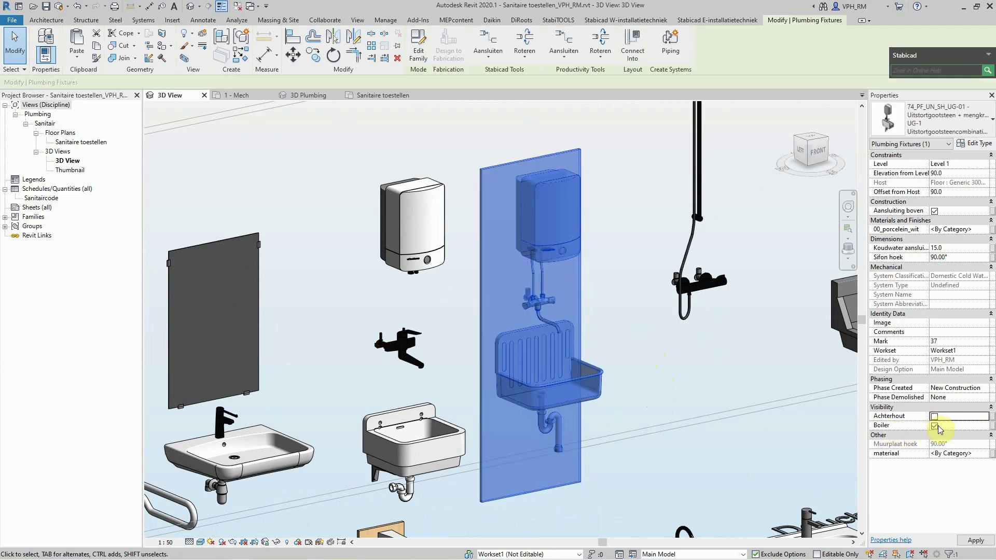
click(662, 390)
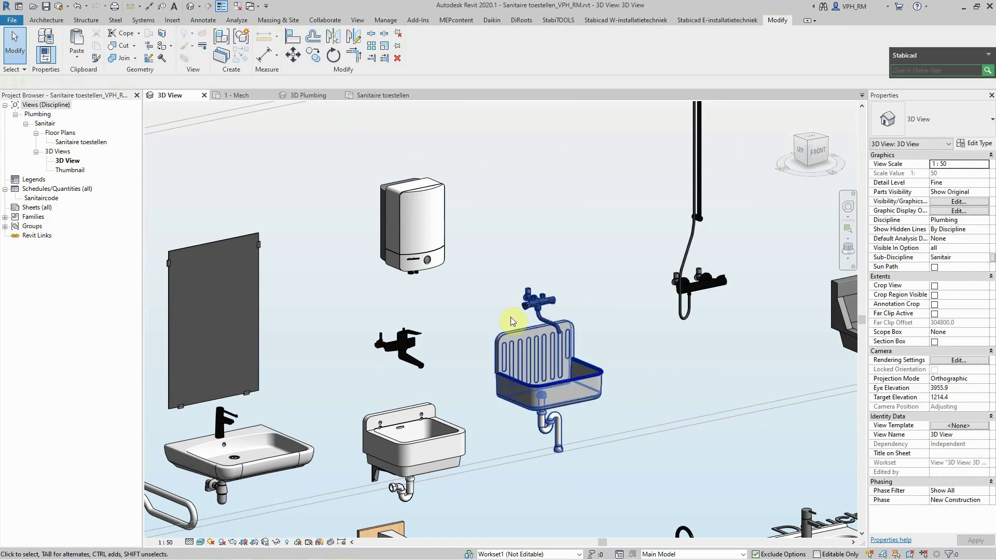
Turn the Boiler above the utility sink back on.
click(520, 387)
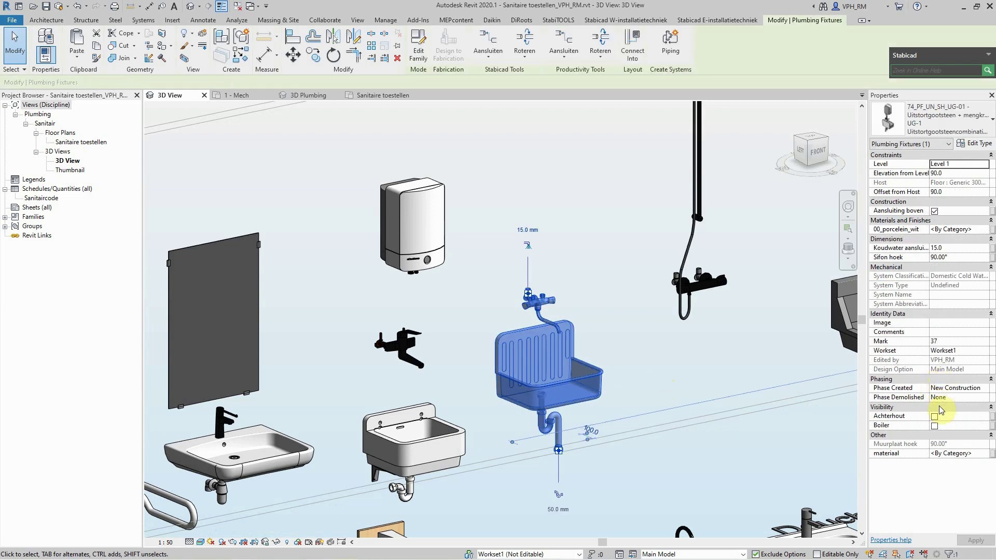
click(934, 426)
click(718, 382)
Untick Aansluiting boven on the shower combination so it connects from below at 270°.
middle_drag(712, 363, 519, 467)
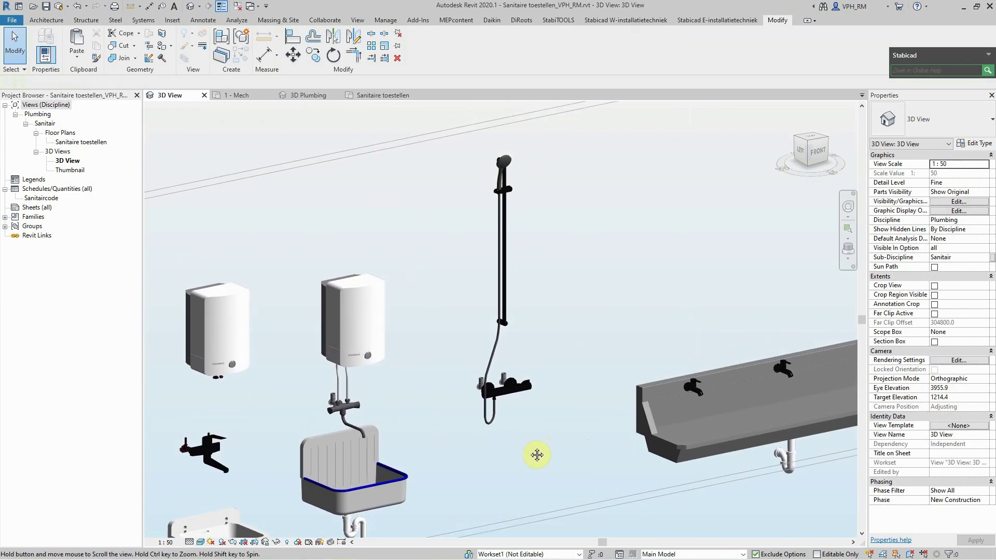
click(483, 407)
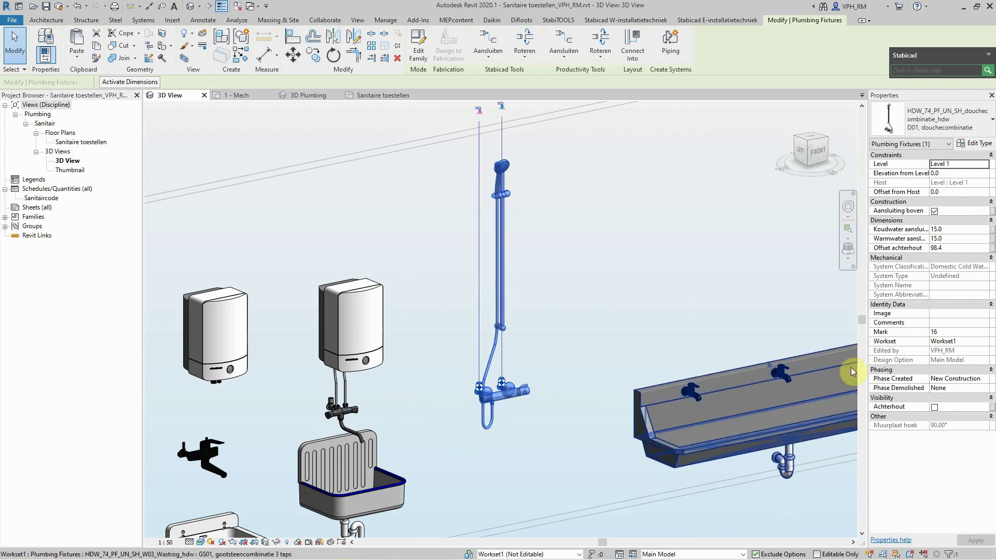
click(934, 211)
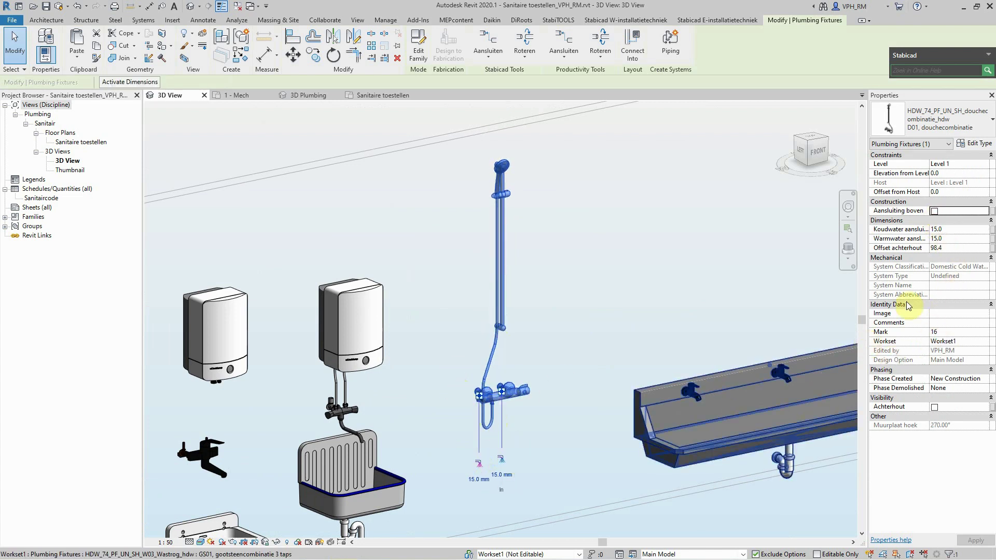
click(689, 301)
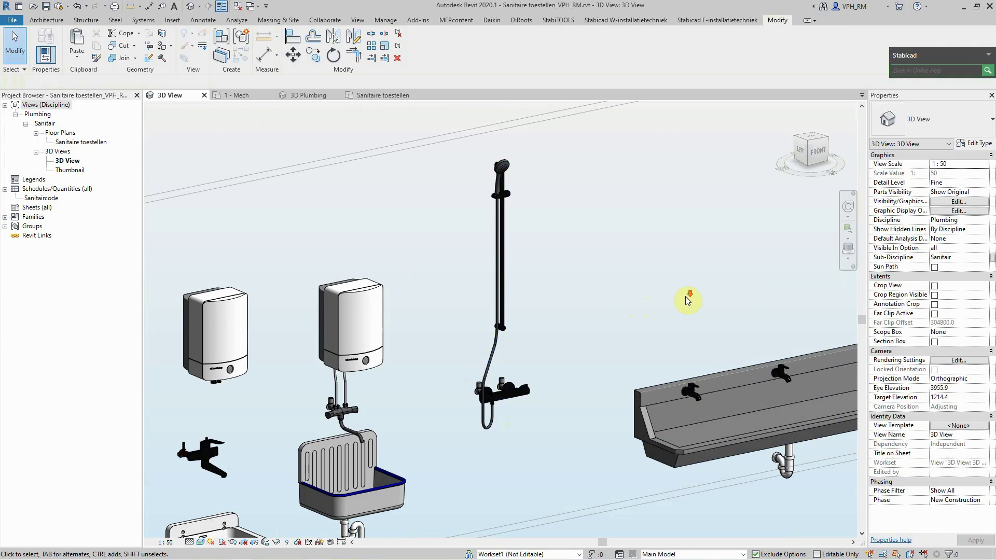
middle_drag(689, 301, 470, 339)
click(483, 394)
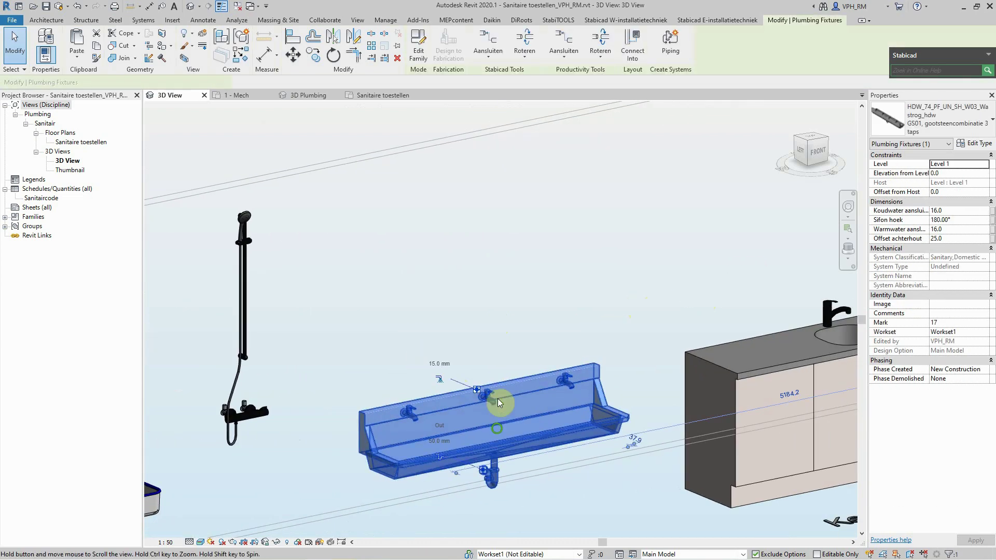
scroll(492, 384, up, 3)
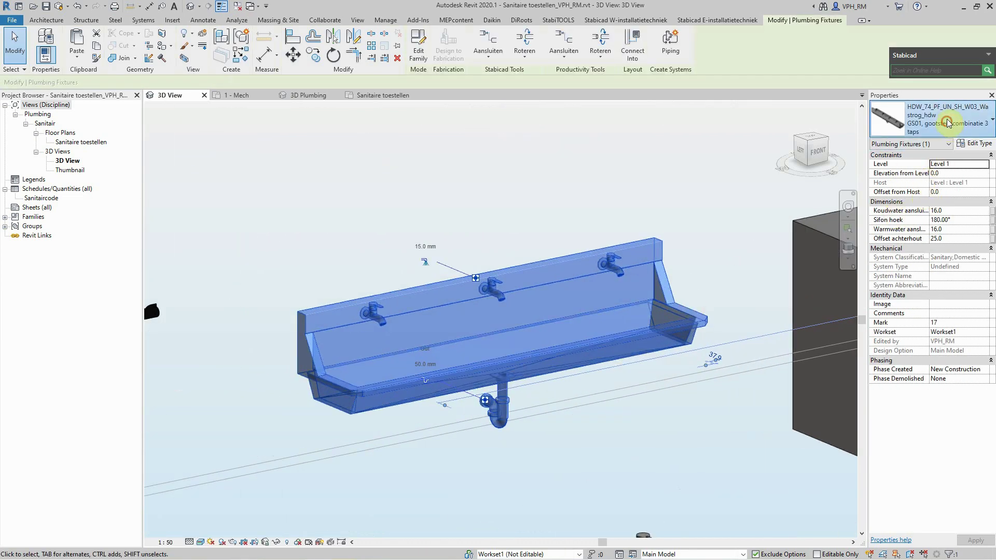
click(939, 126)
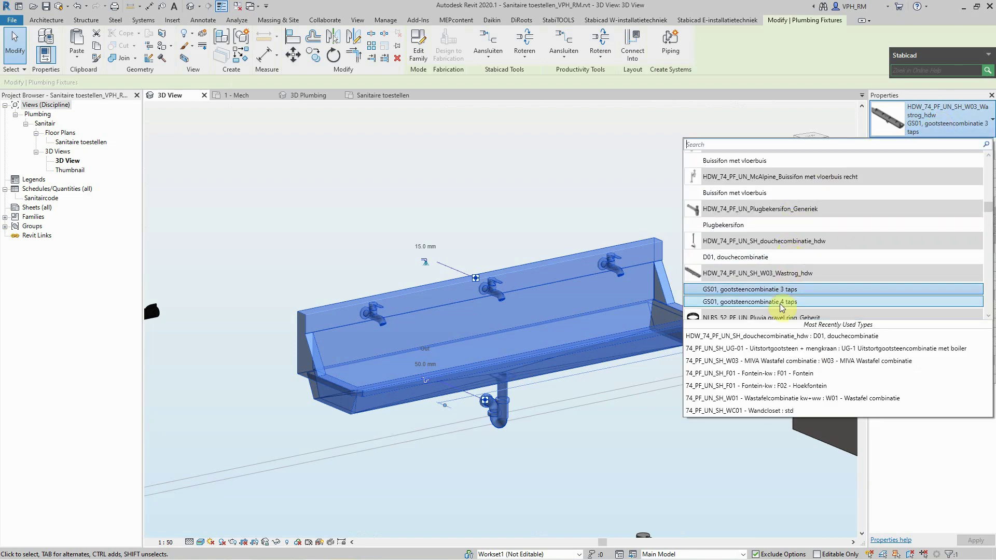
click(780, 306)
click(561, 237)
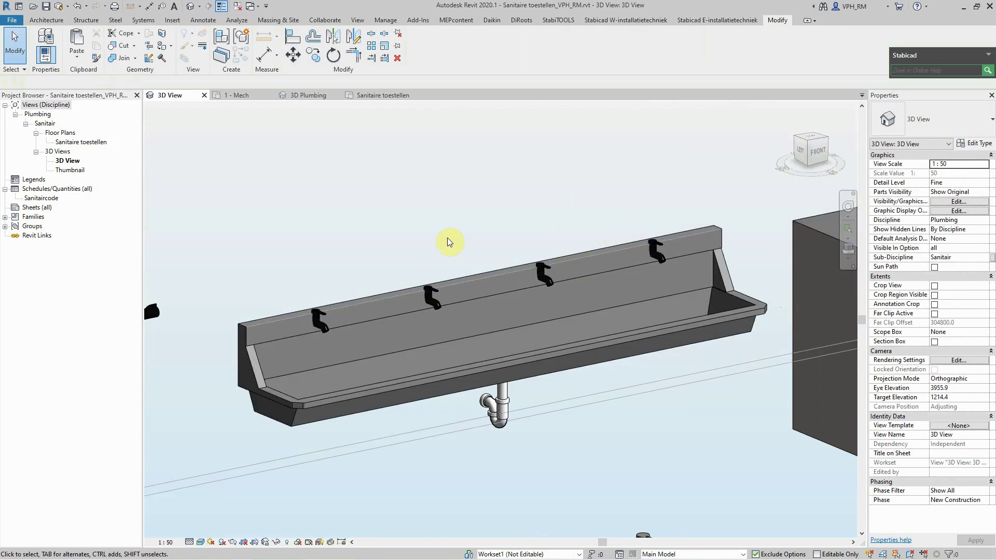
click(549, 356)
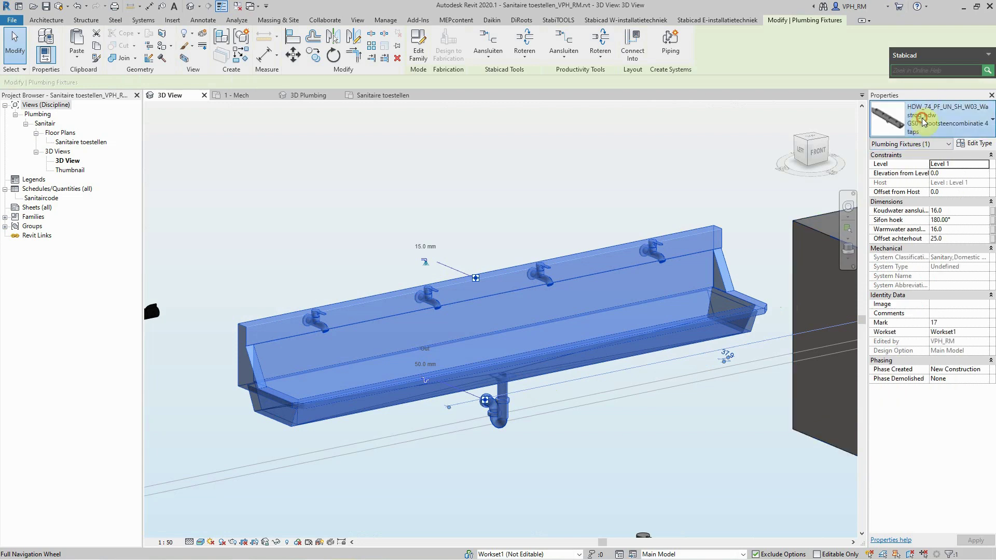
click(924, 123)
click(752, 280)
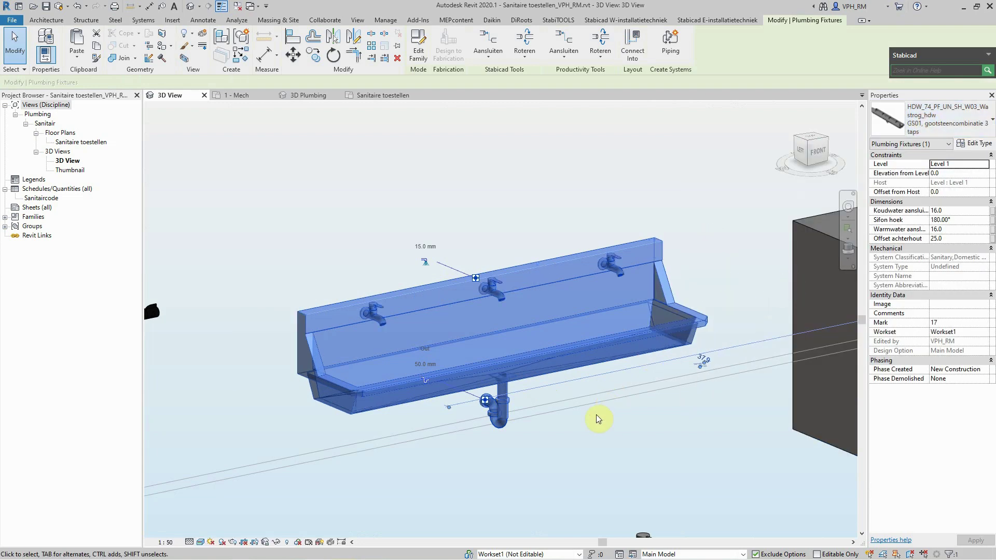
click(561, 440)
Change the Wastrog trough's Sifon hoek from 180° to 90°.
click(508, 421)
scroll(508, 421, up, 1)
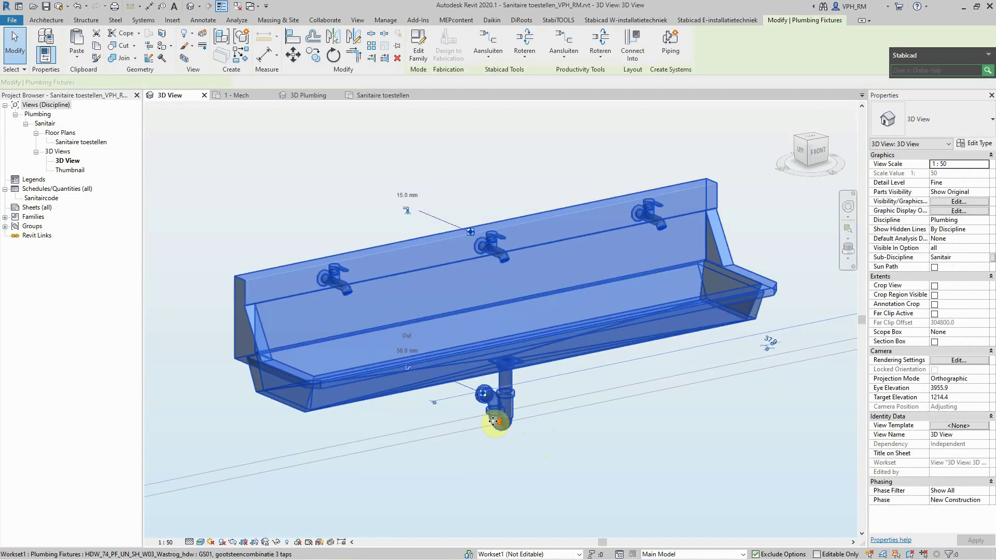
scroll(508, 421, up, 2)
click(955, 220)
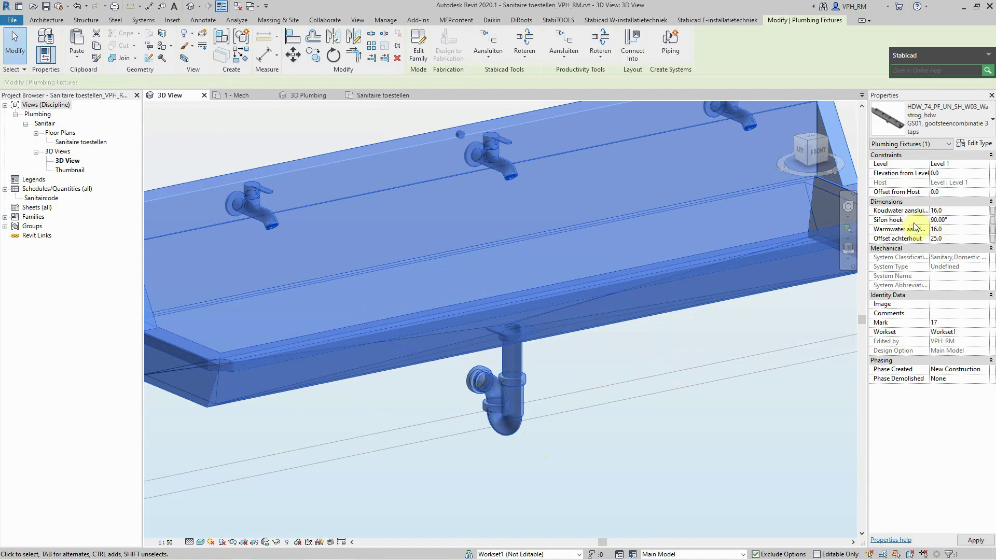
click(588, 440)
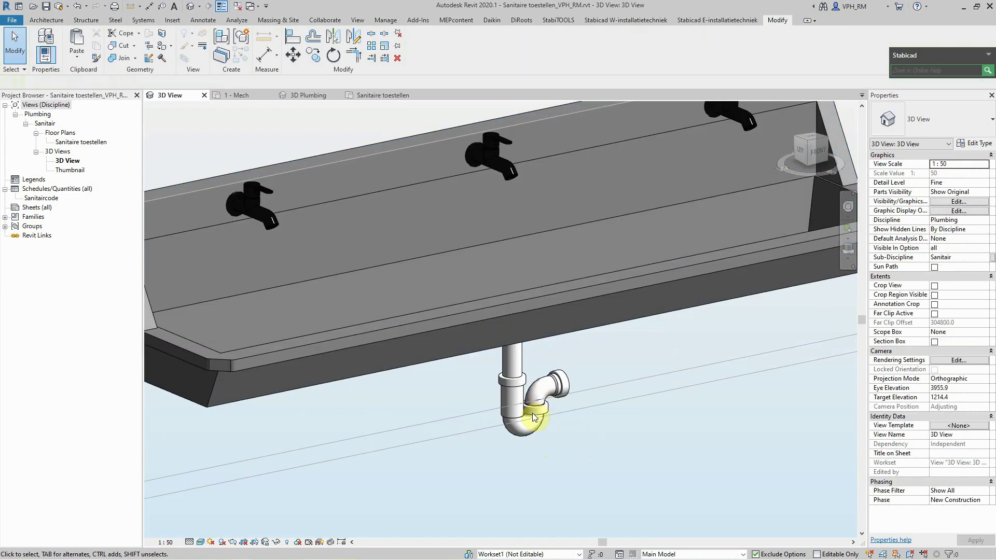
Set the trough's Sifon hoek to a negative angle so the siphon outlet points sideways.
click(533, 432)
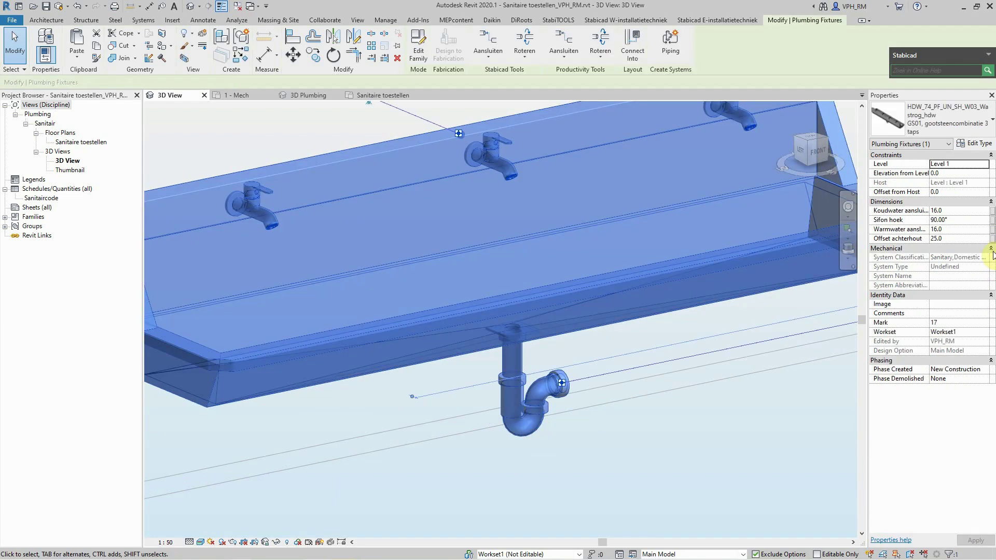
click(963, 217)
text(-90)
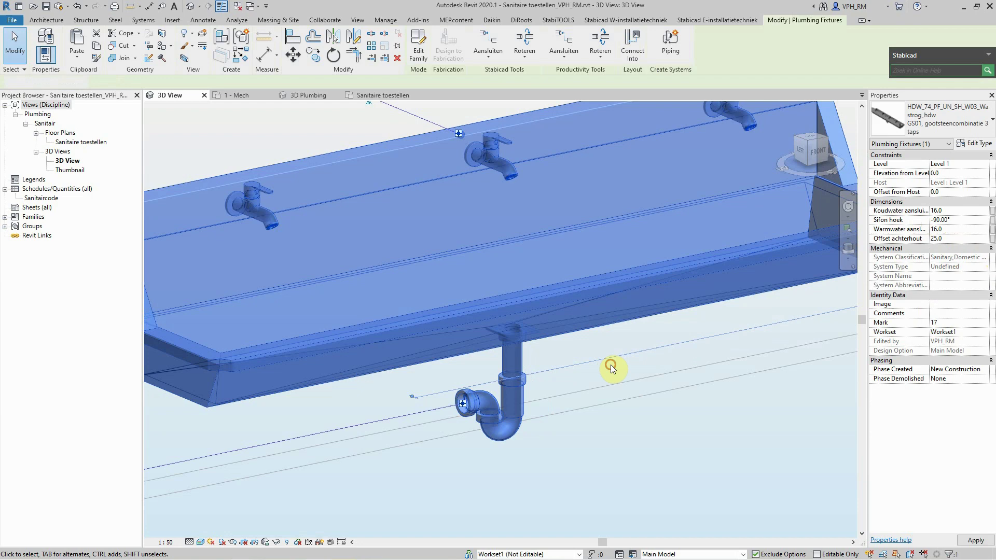
click(611, 365)
scroll(611, 365, down, 3)
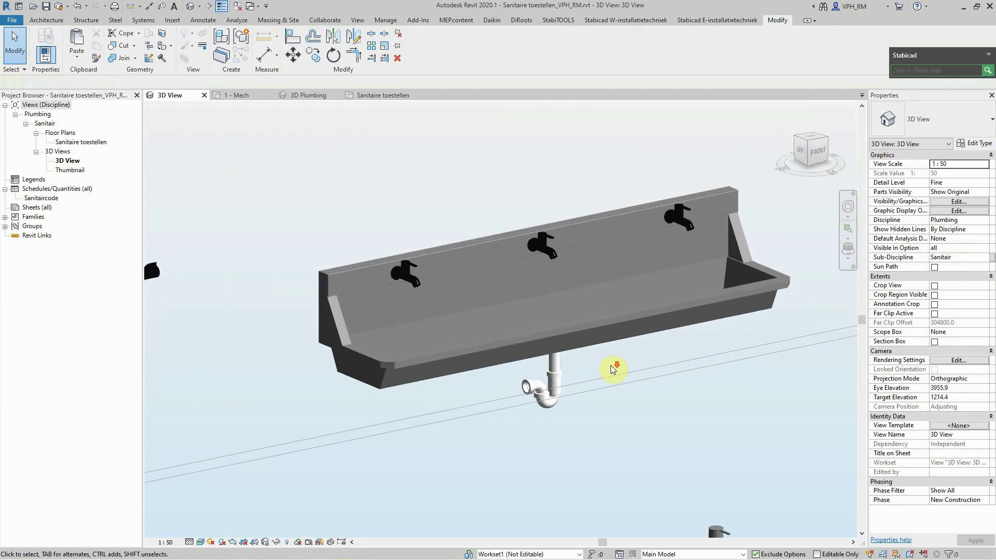
scroll(582, 348, down, 2)
scroll(583, 349, down, 2)
middle_drag(652, 330, 360, 400)
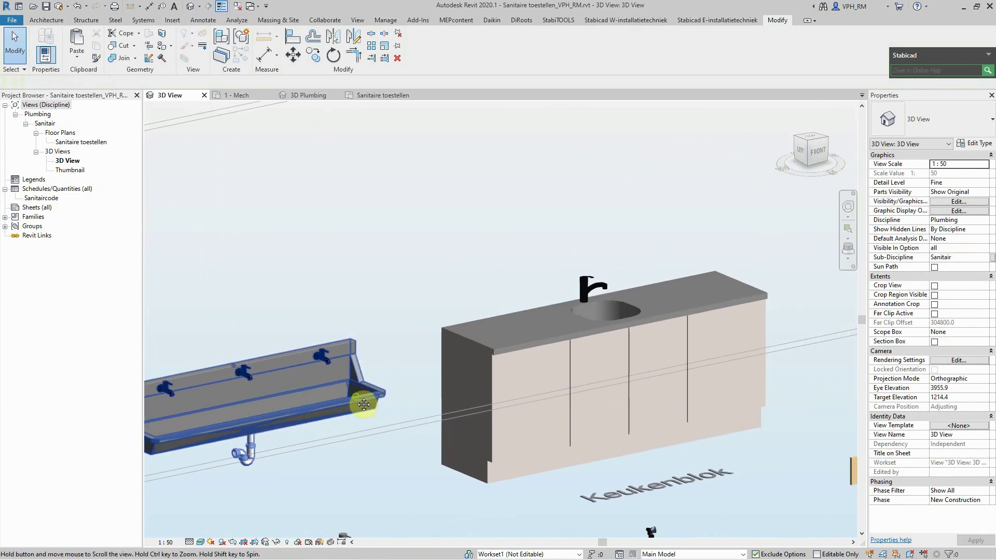
scroll(585, 337, up, 3)
click(585, 337)
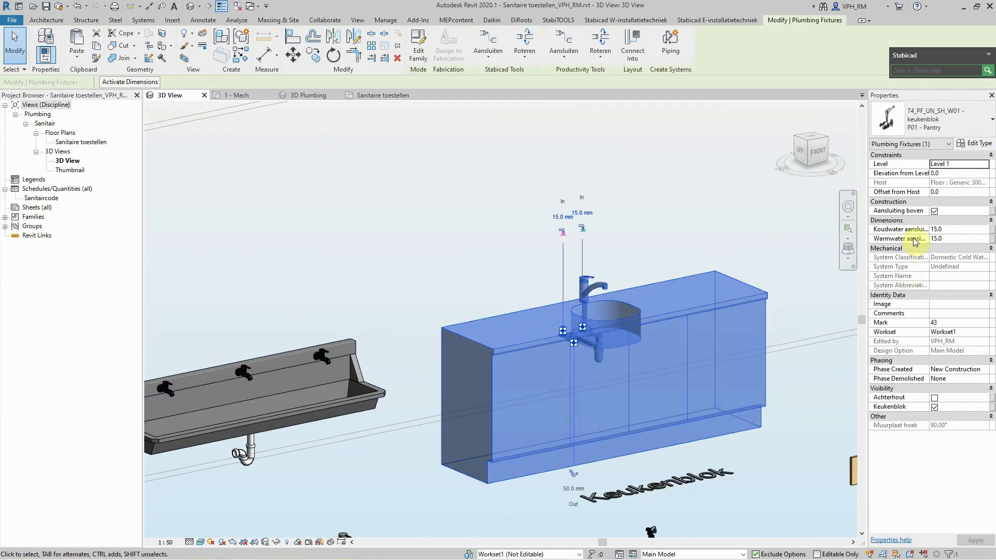
click(935, 211)
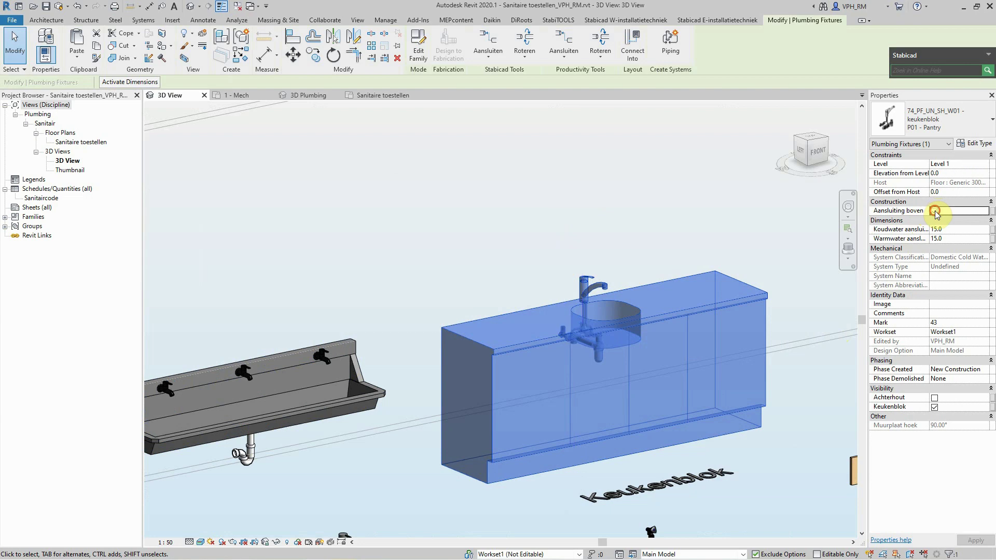
click(539, 248)
click(599, 335)
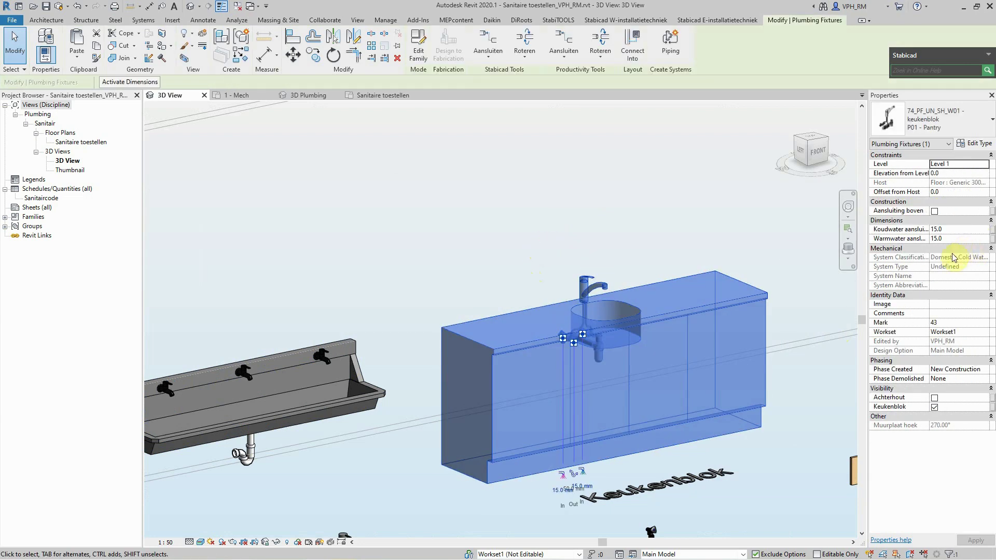
click(935, 211)
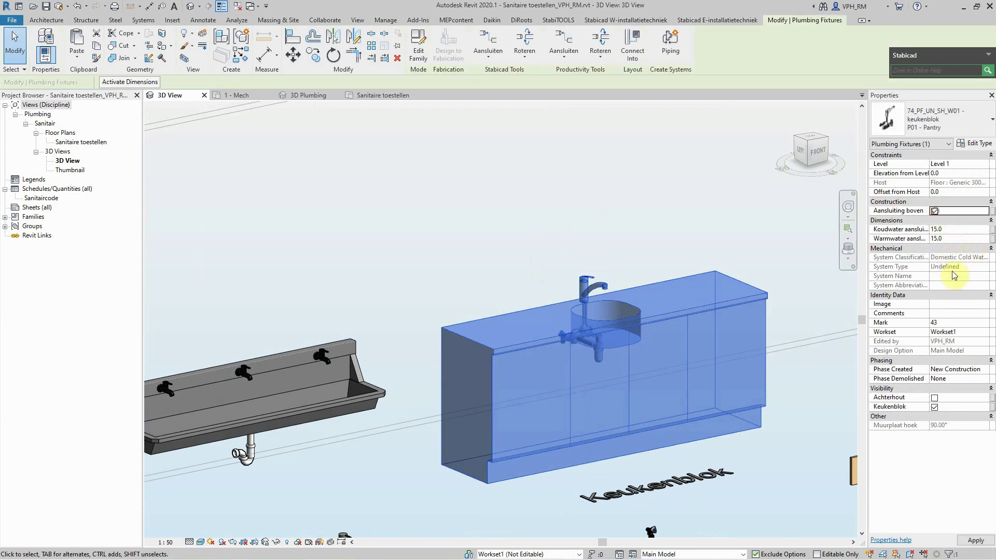
click(935, 409)
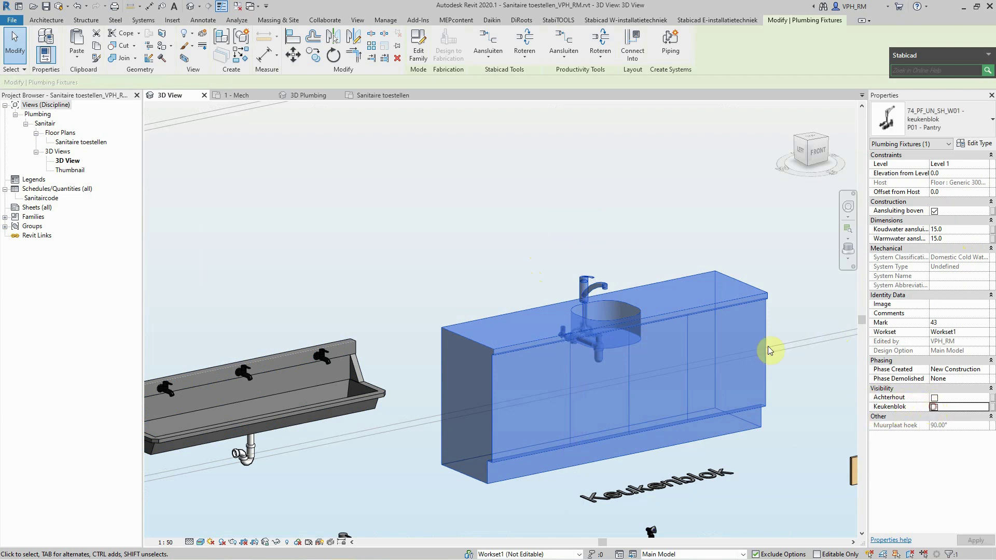
key(Escape)
mouse_move(602, 284)
shift+middle_down()
mouse_move(643, 323)
mouse_move(505, 245)
shift+middle_up()
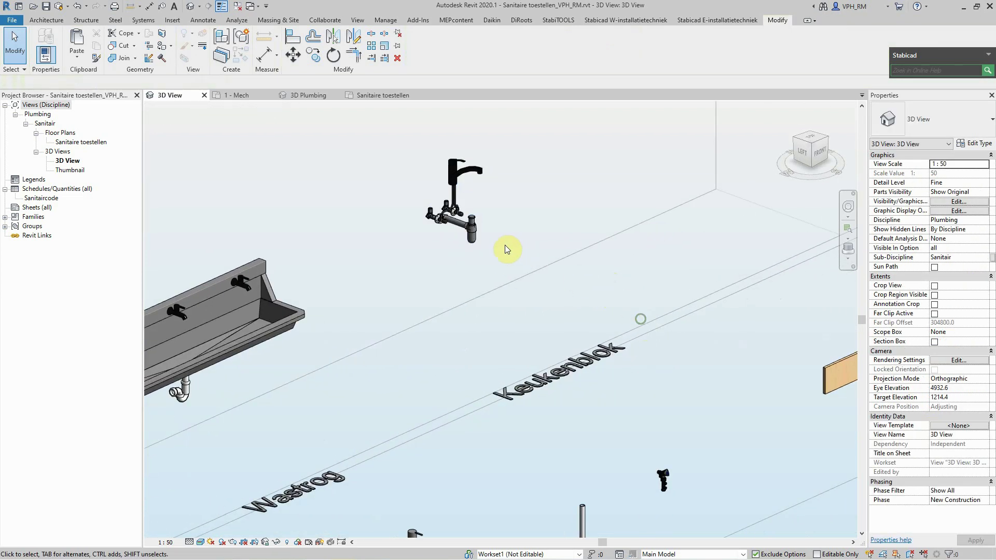
click(472, 230)
click(934, 407)
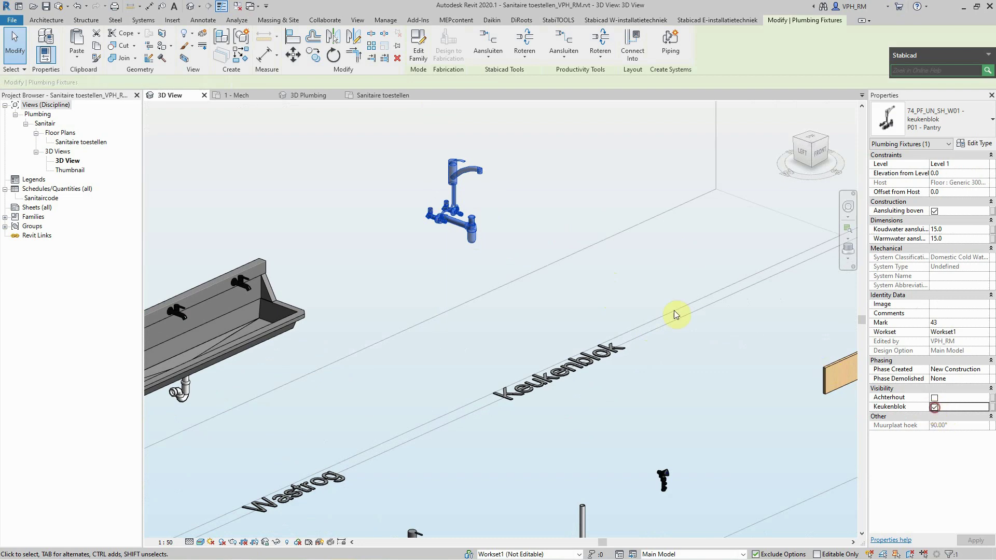
key(Escape)
scroll(655, 299, down, 3)
mouse_move(656, 299)
middle_down()
mouse_move(668, 338)
mouse_move(430, 324)
middle_up()
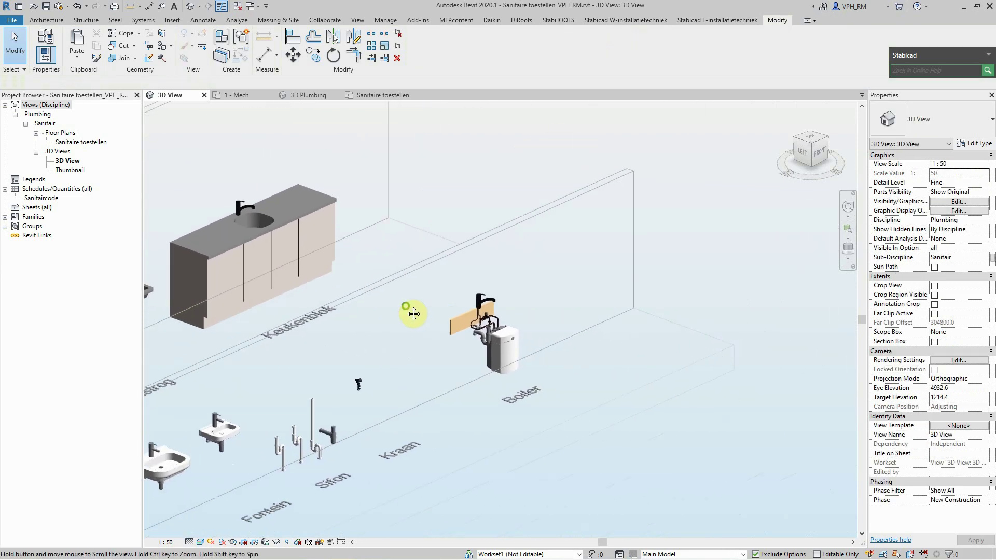
scroll(490, 343, up, 3)
click(509, 341)
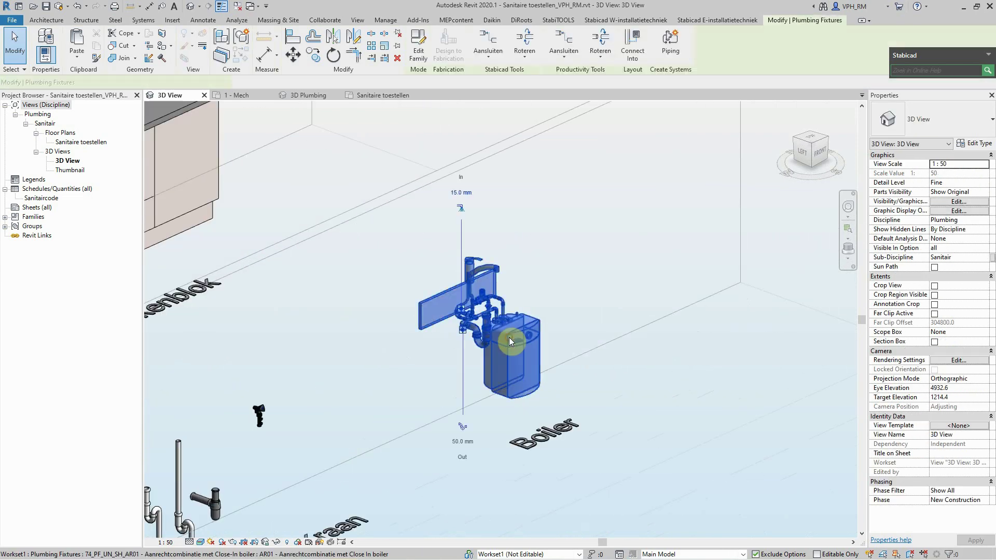
scroll(518, 317, up, 2)
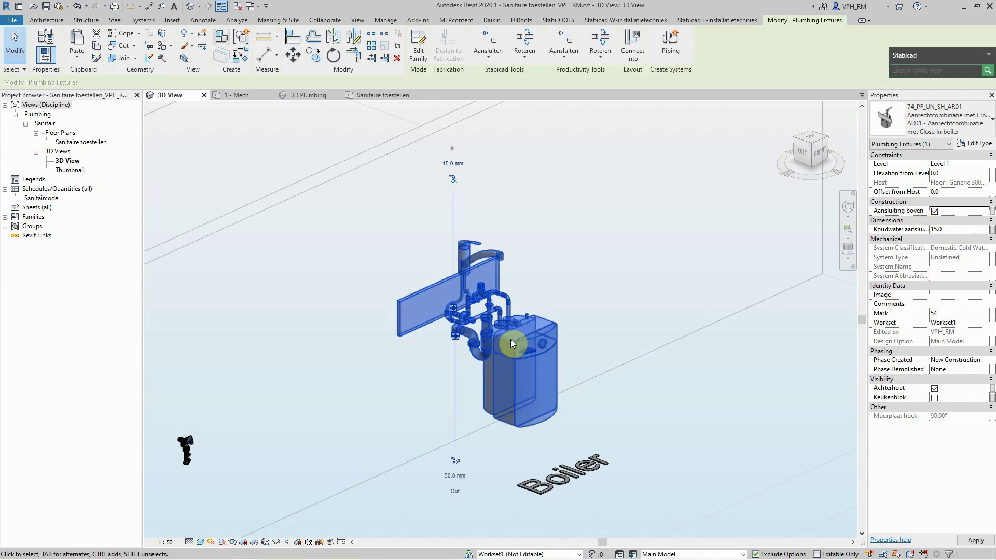
click(933, 397)
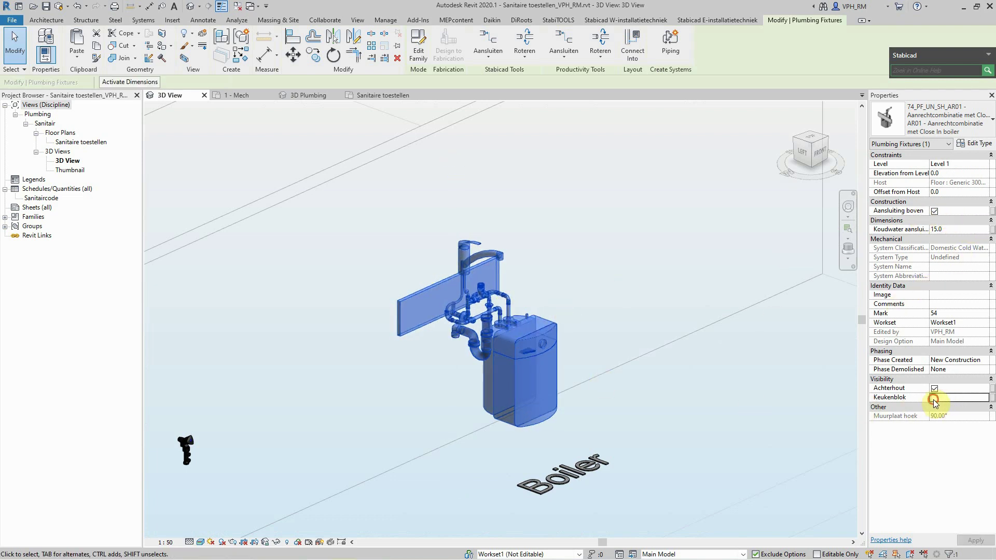
click(660, 400)
mouse_move(660, 400)
middle_down()
mouse_move(735, 425)
mouse_move(639, 382)
middle_up()
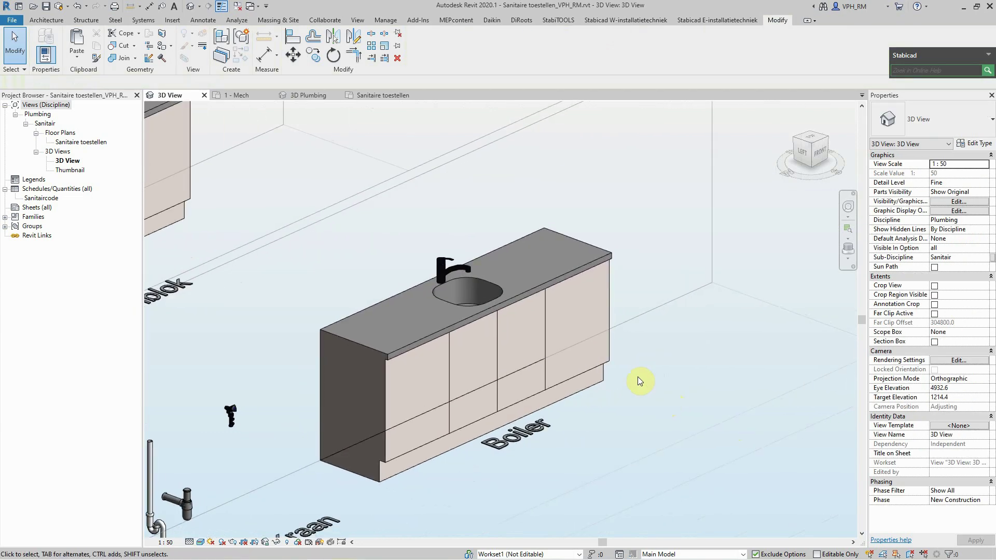
click(583, 266)
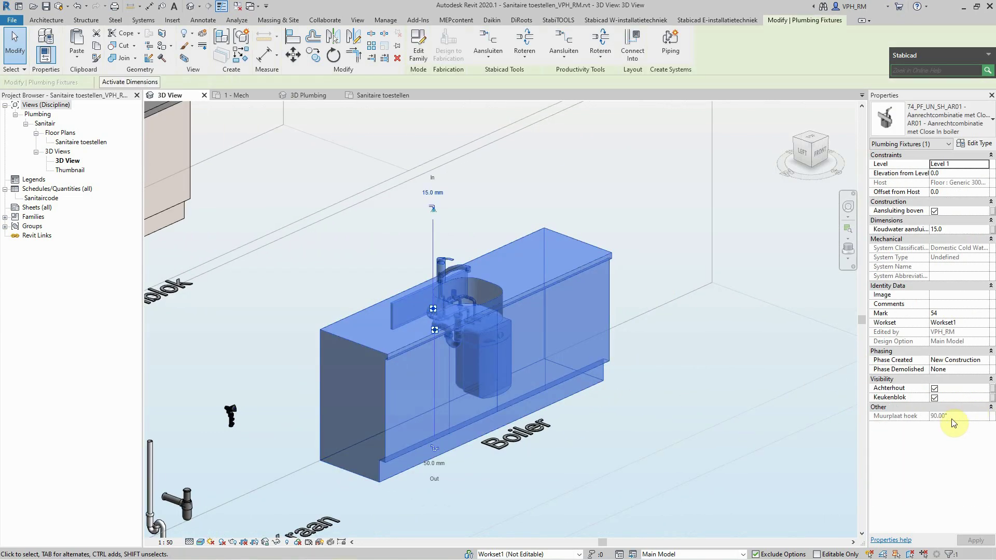
click(933, 397)
click(616, 422)
scroll(527, 391, down, 2)
scroll(434, 349, down, 2)
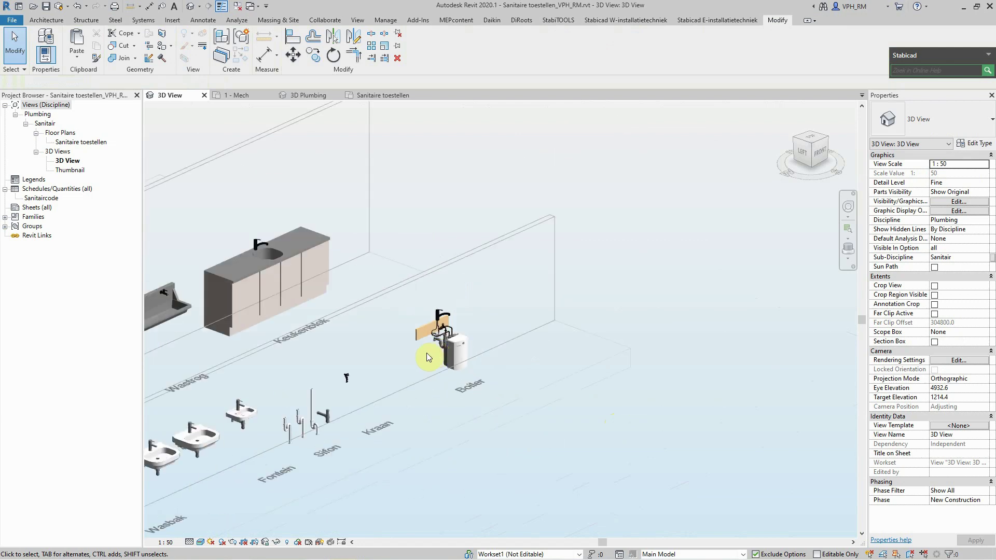
middle_drag(401, 354, 629, 305)
Set the left Wandcloset's afvoer_hoek drain outlet angle to 45°.
middle_drag(311, 349, 503, 313)
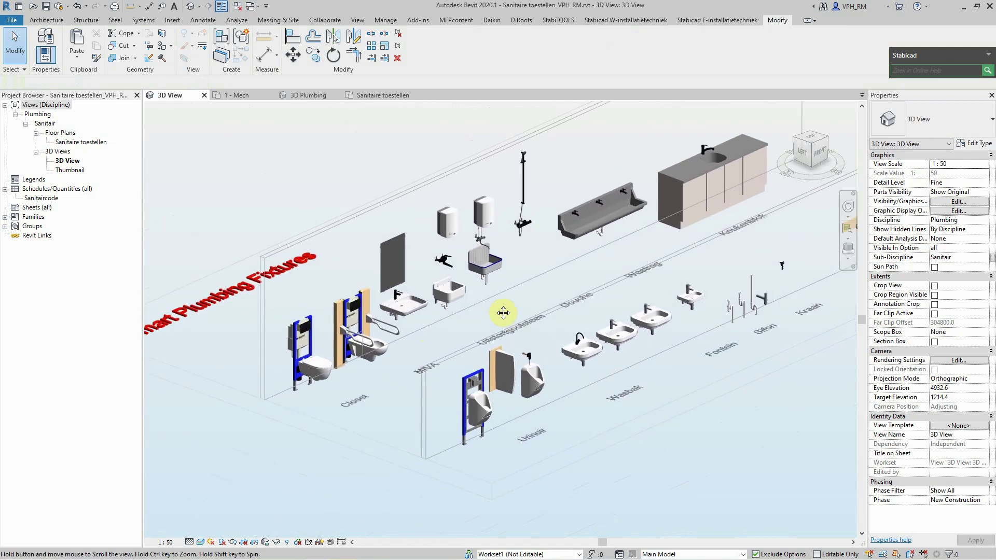
scroll(342, 363, up, 2)
scroll(353, 358, up, 2)
click(320, 345)
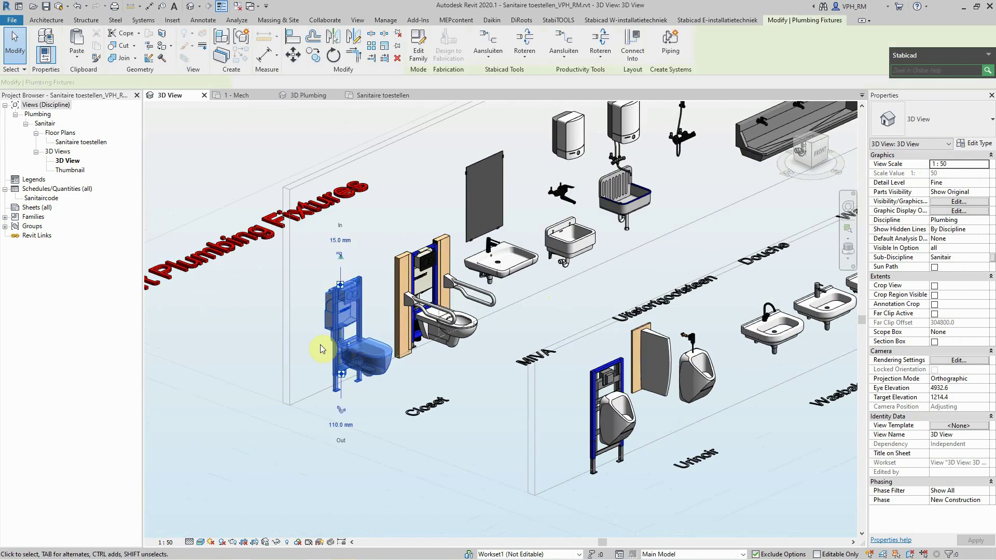
mouse_move(320, 349)
shift+middle_down()
mouse_move(455, 382)
mouse_move(558, 355)
shift+middle_up()
scroll(356, 396, up, 3)
scroll(324, 384, up, 2)
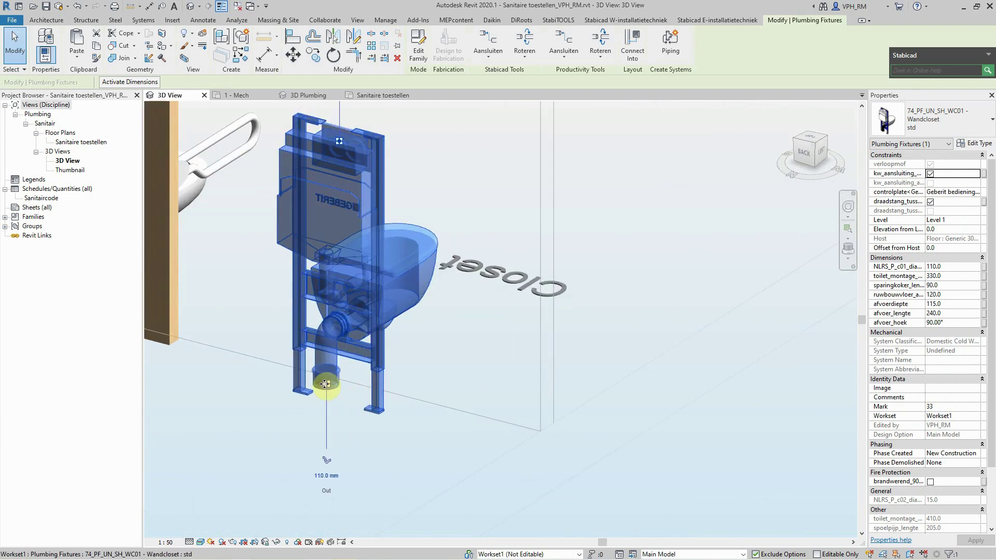
click(951, 322)
text(45)
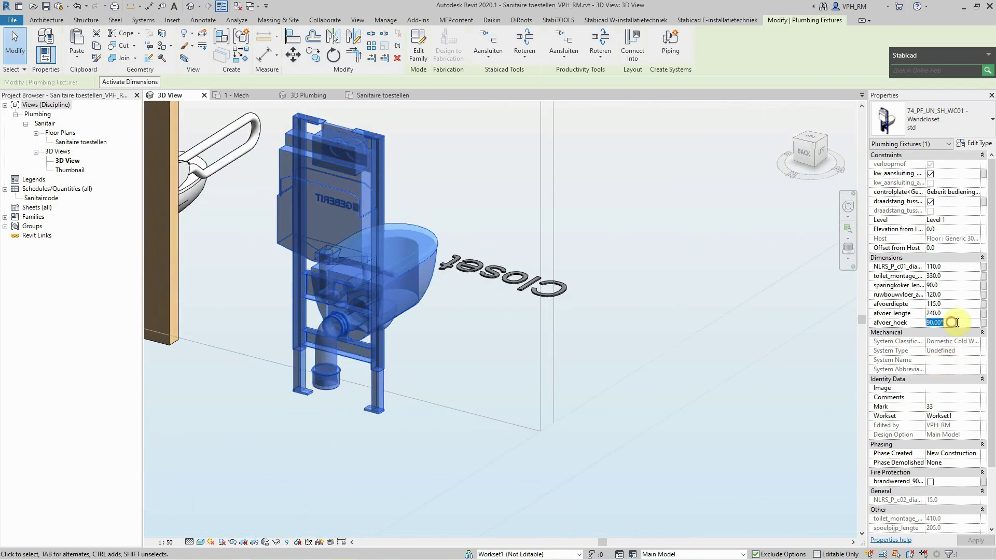
click(713, 380)
Change the Wandcloset's afvoer_hoek drain angle to 0°.
click(373, 345)
text(0)
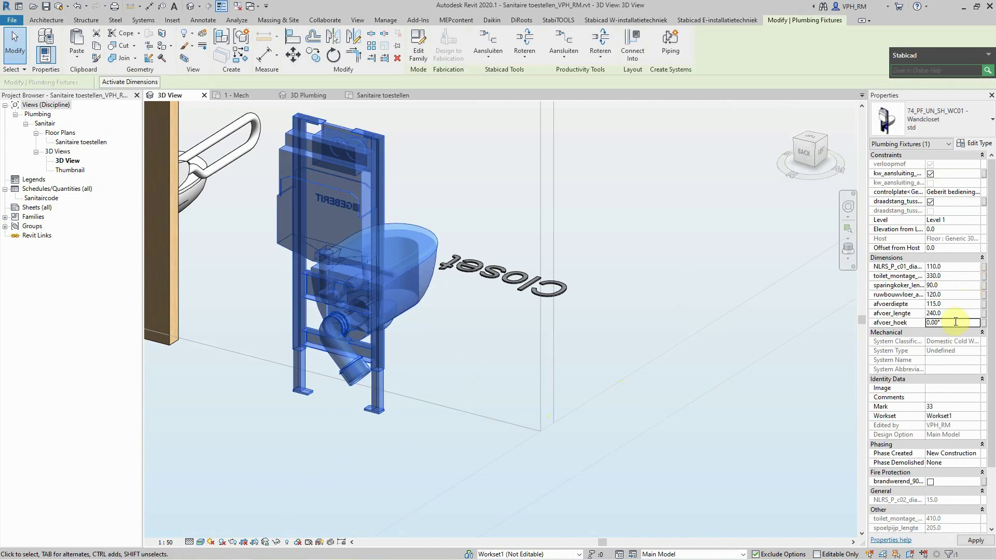
click(496, 339)
click(369, 346)
text(90)
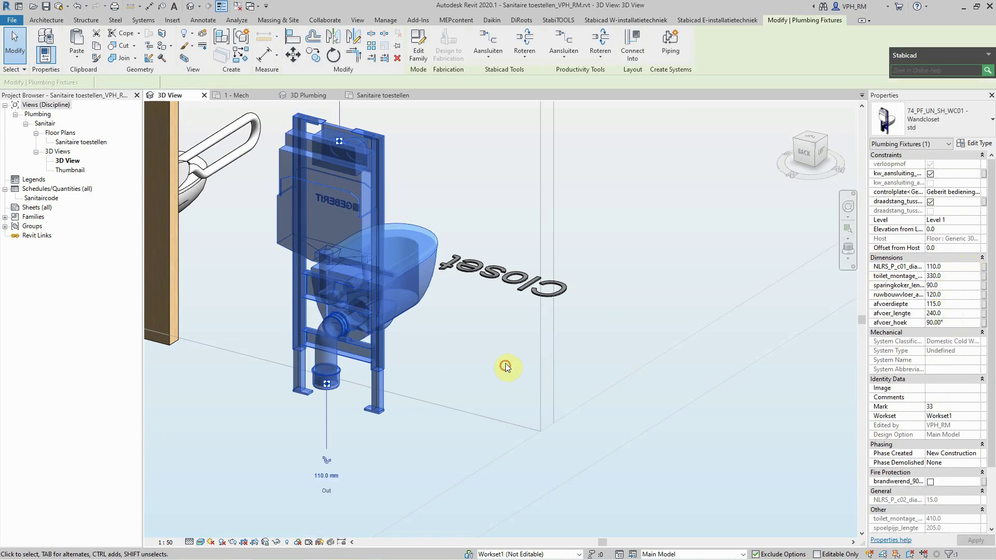
Commit the new drain angle and bring the whole fixture library into view.
click(506, 363)
scroll(485, 311, down, 5)
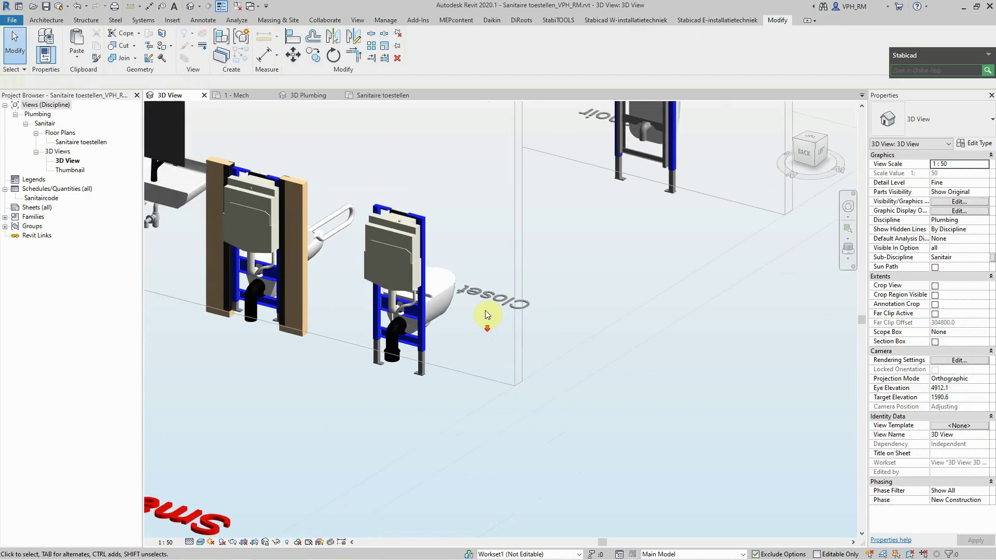
scroll(556, 205, down, 3)
mouse_move(556, 205)
middle_down()
mouse_move(588, 328)
mouse_move(369, 304)
mouse_move(674, 341)
mouse_move(442, 329)
mouse_move(589, 334)
mouse_move(521, 338)
mouse_move(664, 409)
mouse_move(539, 300)
middle_up()
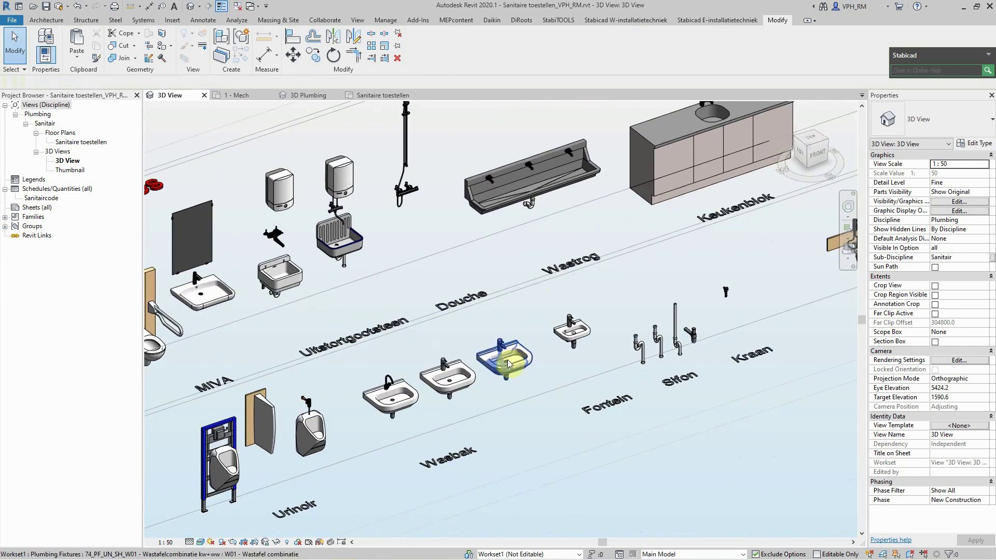
Copy the Wastafelcombinatie washbasin to the clipboard and switch to Project1's 3D Plumbing view.
click(504, 357)
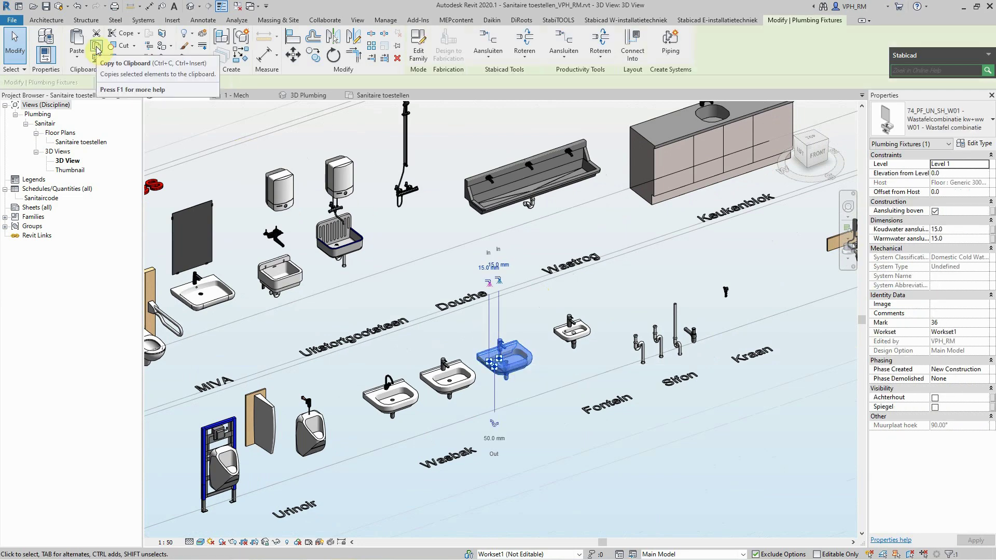
click(96, 48)
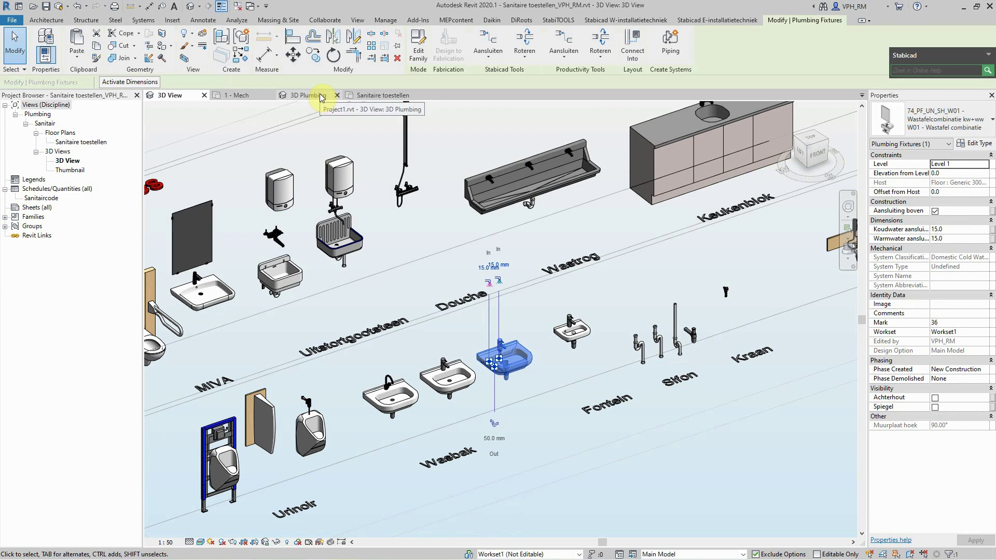
click(300, 96)
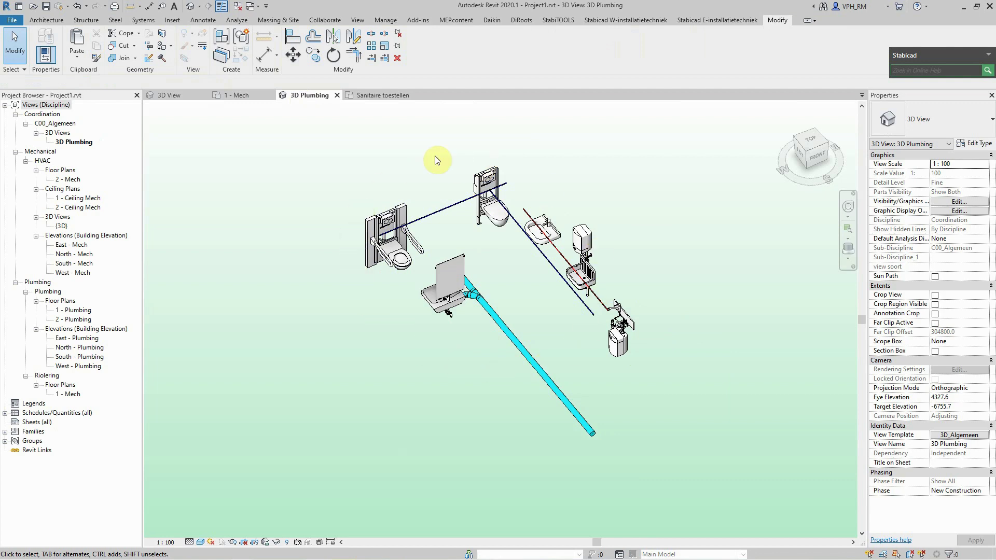
Paste the copied washbasin into the 1 - Mech floor plan, accepting the duplicate types warning.
click(247, 97)
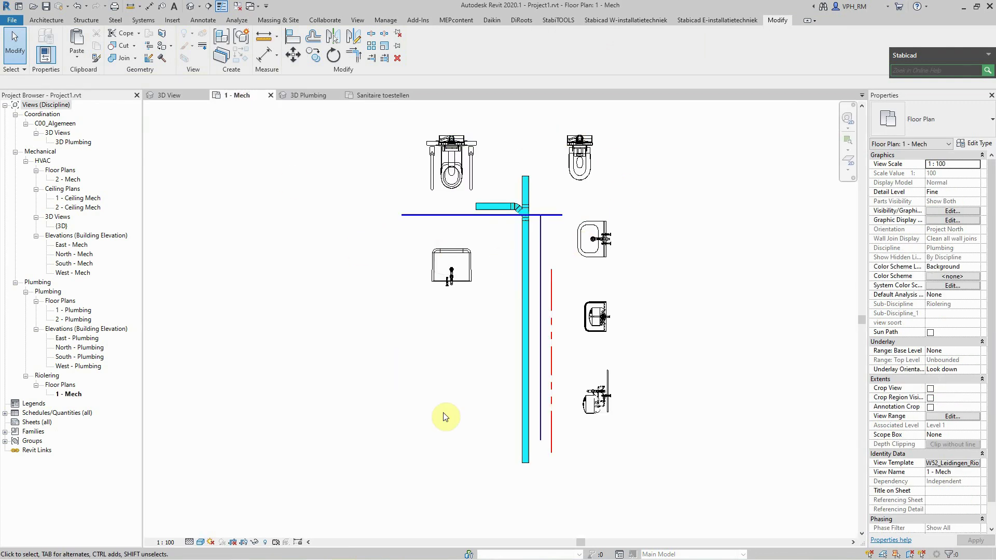
click(77, 41)
click(508, 328)
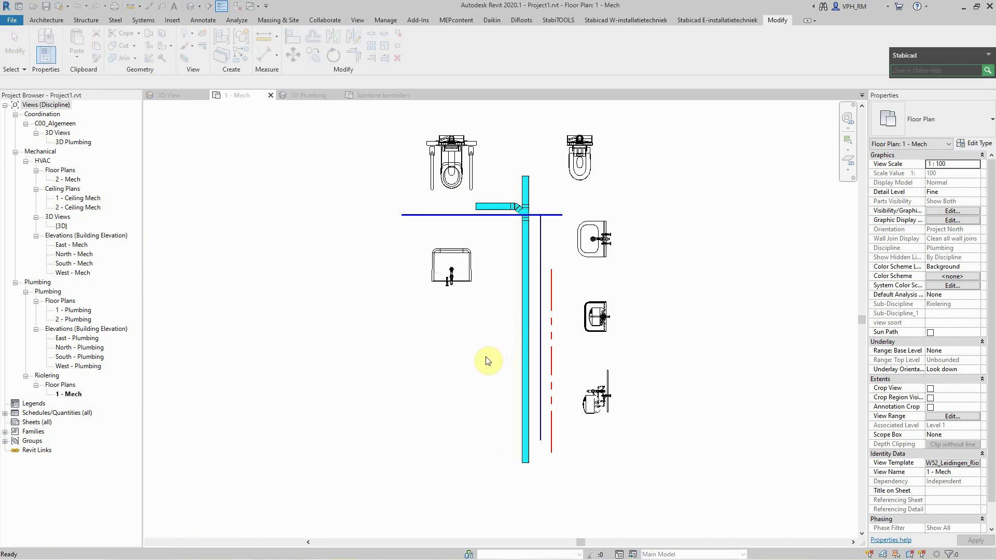
click(453, 365)
click(469, 350)
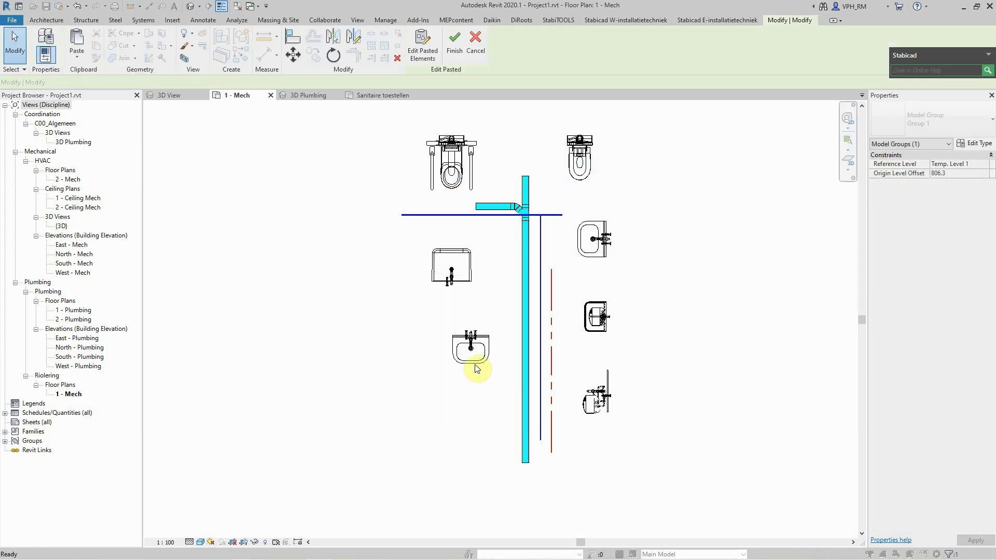
Rotate the pasted washbasin with Space and move it just left of the cyan riser.
click(478, 361)
key(space)
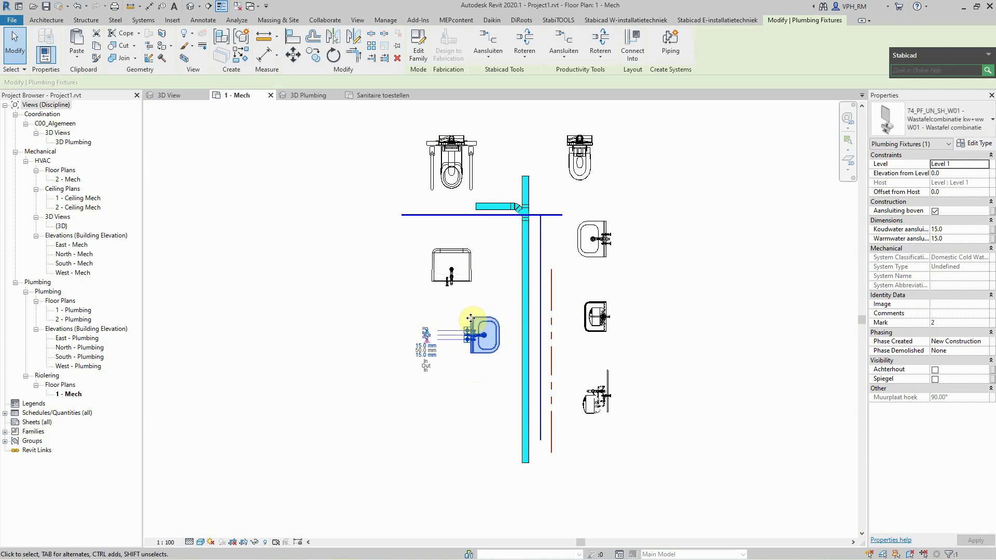
key(space)
key(space)
key(space)
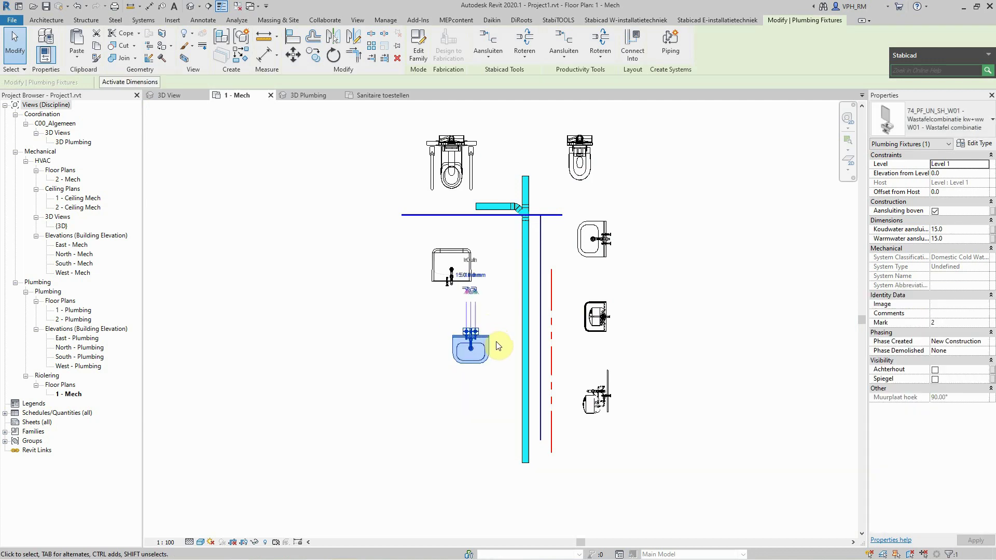
key(space)
drag(490, 351, 480, 376)
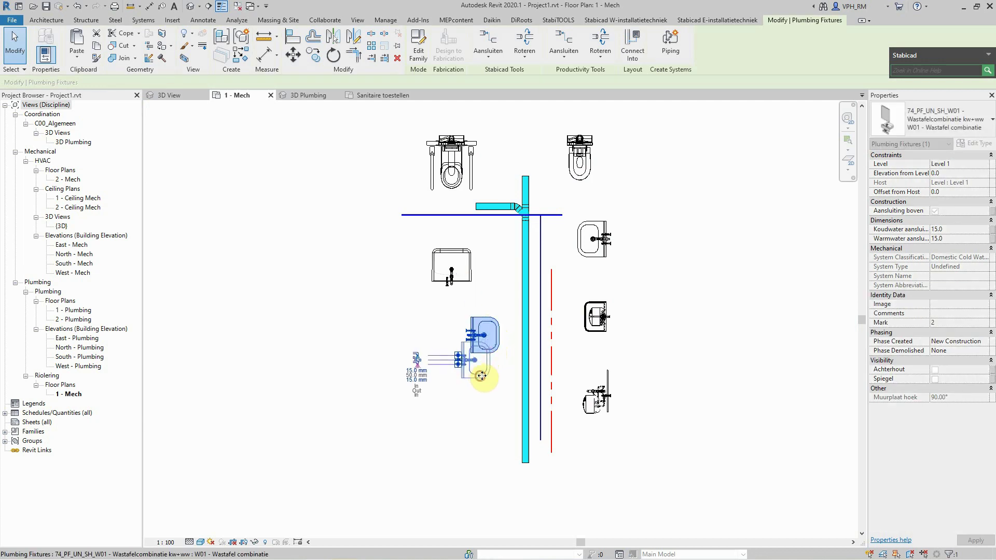
click(640, 359)
scroll(492, 377, up, 2)
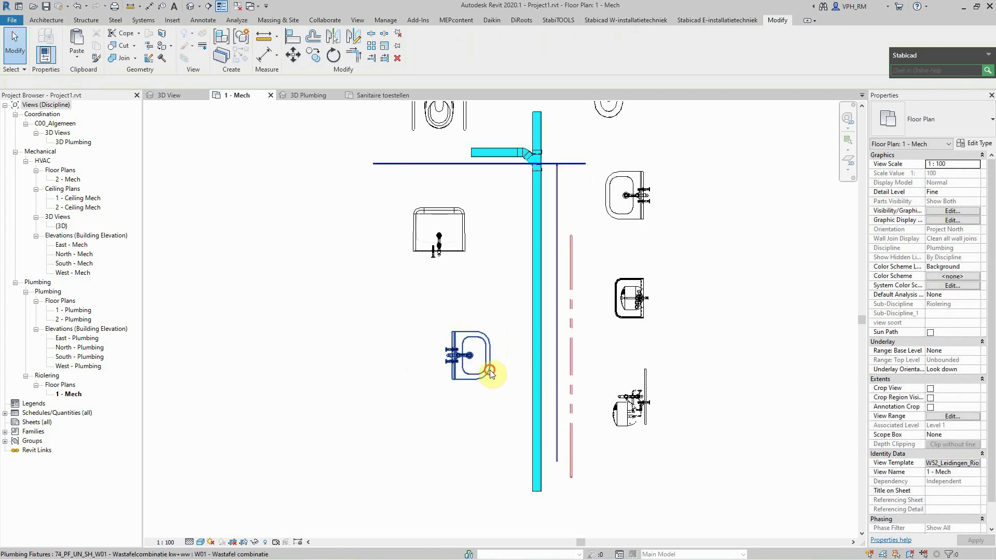
Connect the pasted washbasin's cold-water connector (Connector 1) into the riser.
click(489, 369)
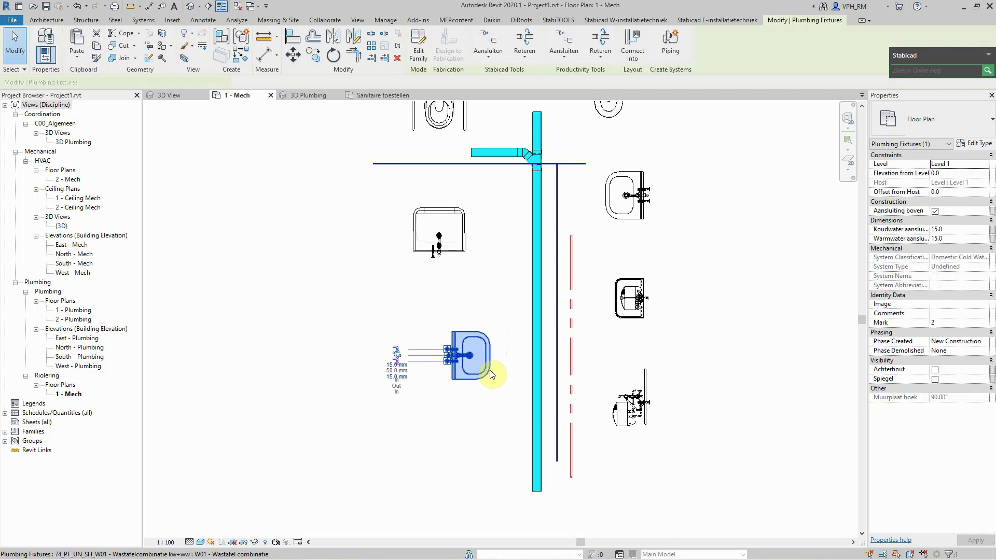
click(630, 57)
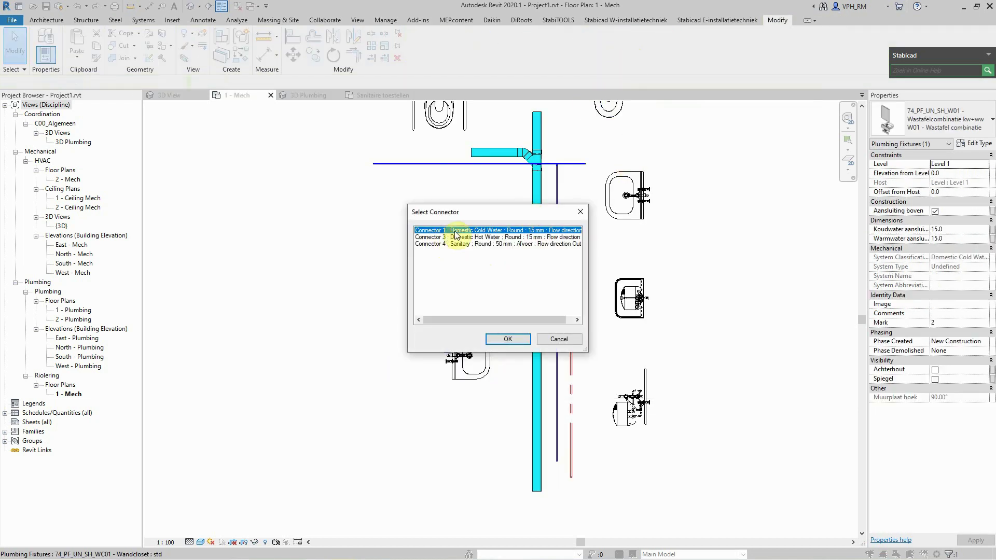
click(502, 338)
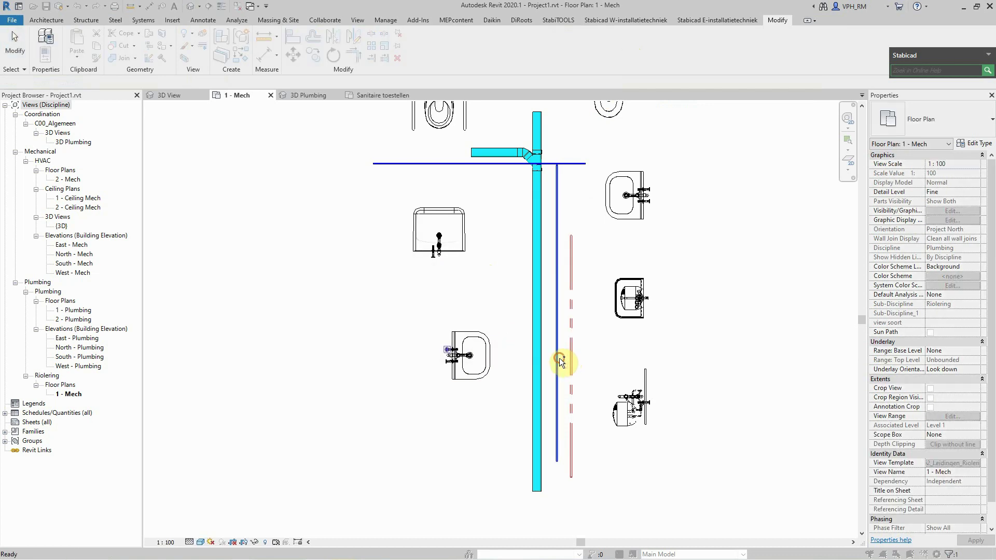
Connect the service sink with boiler's cold-water connector into the riser.
click(633, 318)
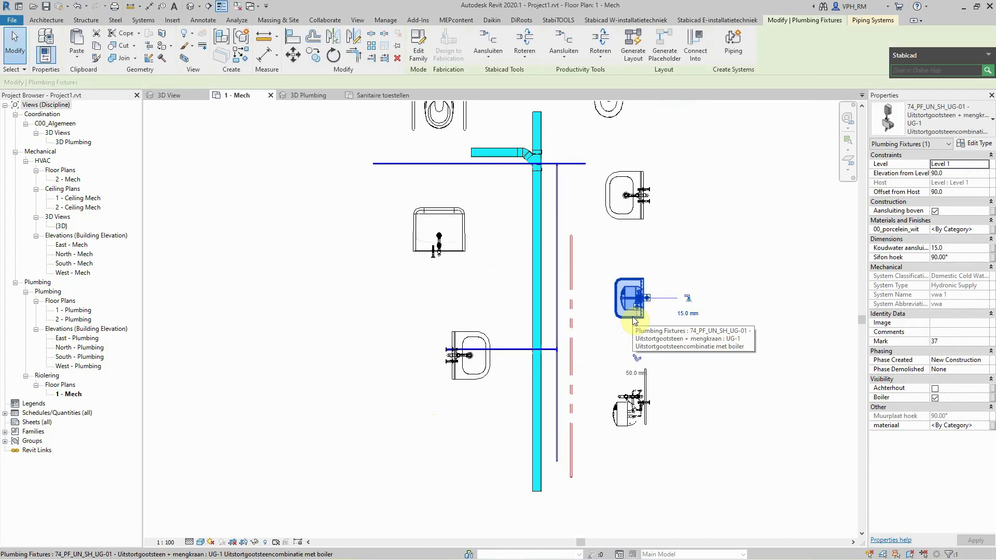
click(557, 239)
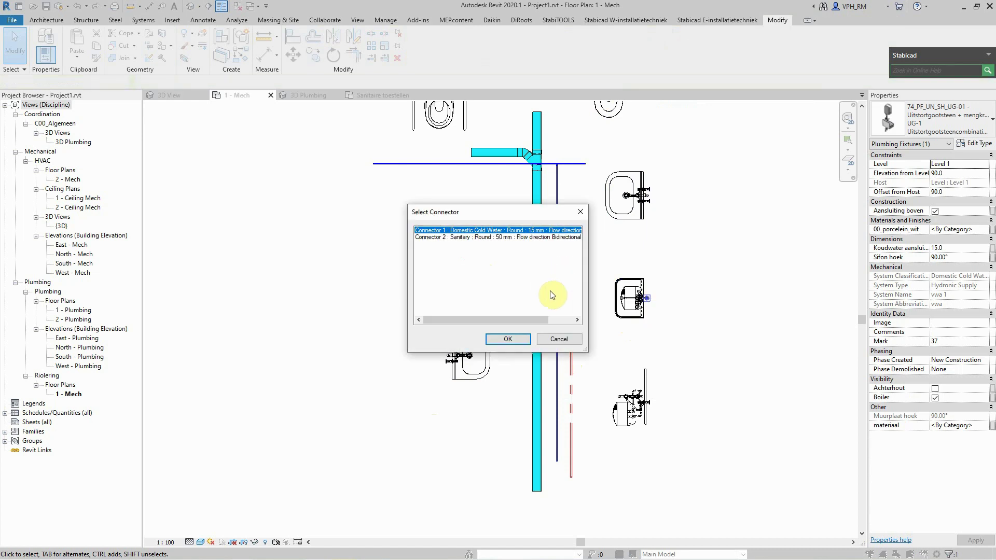
click(514, 344)
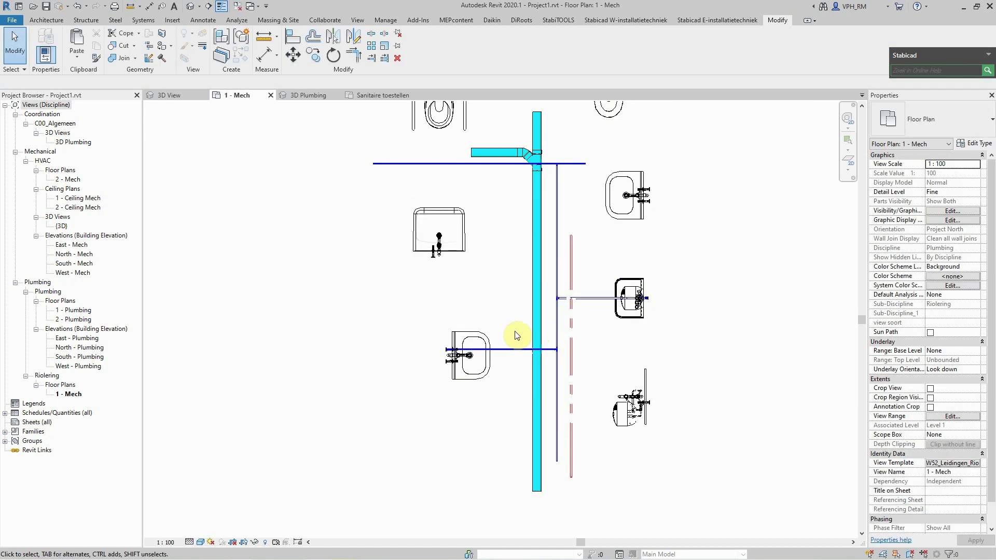
click(319, 102)
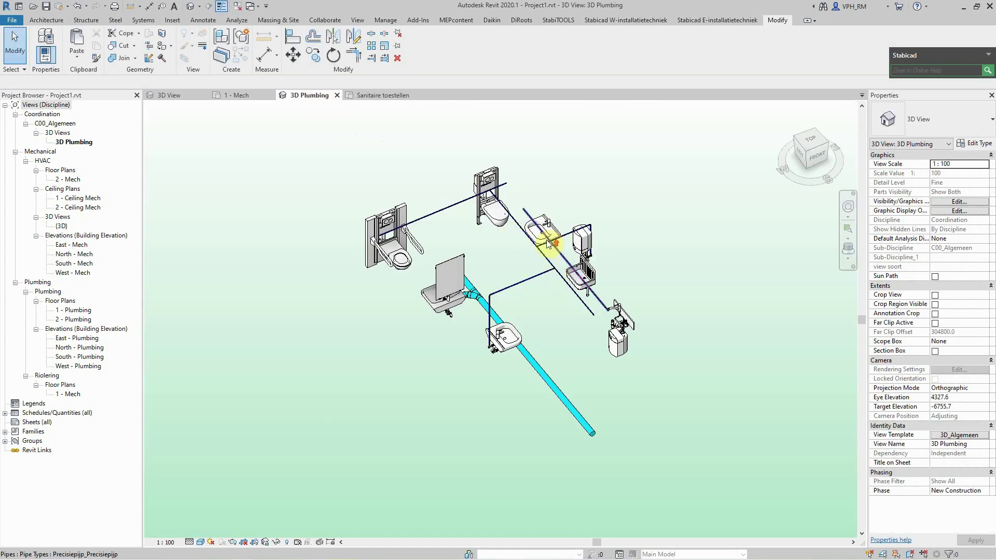
Orbit the 3D view and pipe the washbasin up into the overhead cold-water line.
scroll(549, 244, up, 5)
click(512, 241)
shift+middle_drag(540, 218, 595, 192)
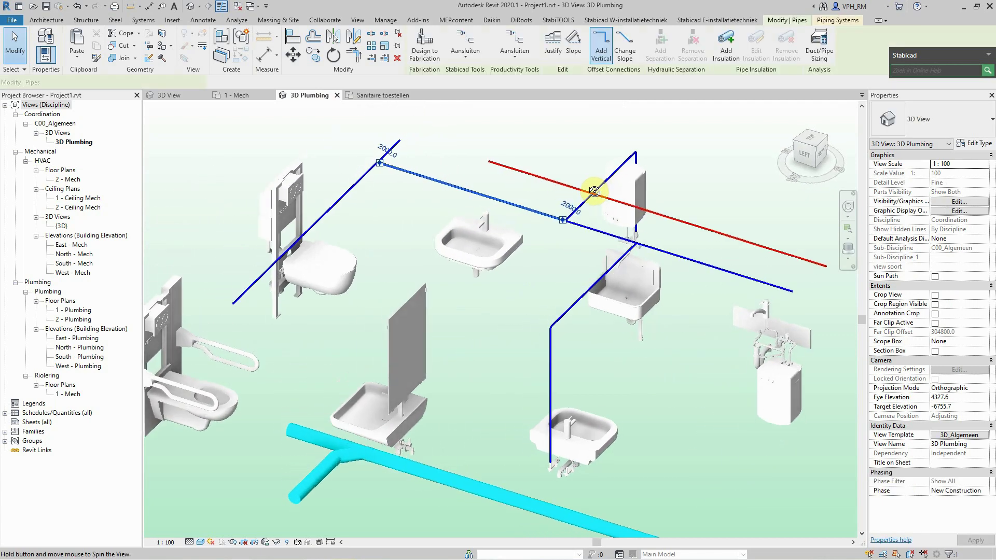
click(493, 257)
middle_drag(493, 257, 494, 337)
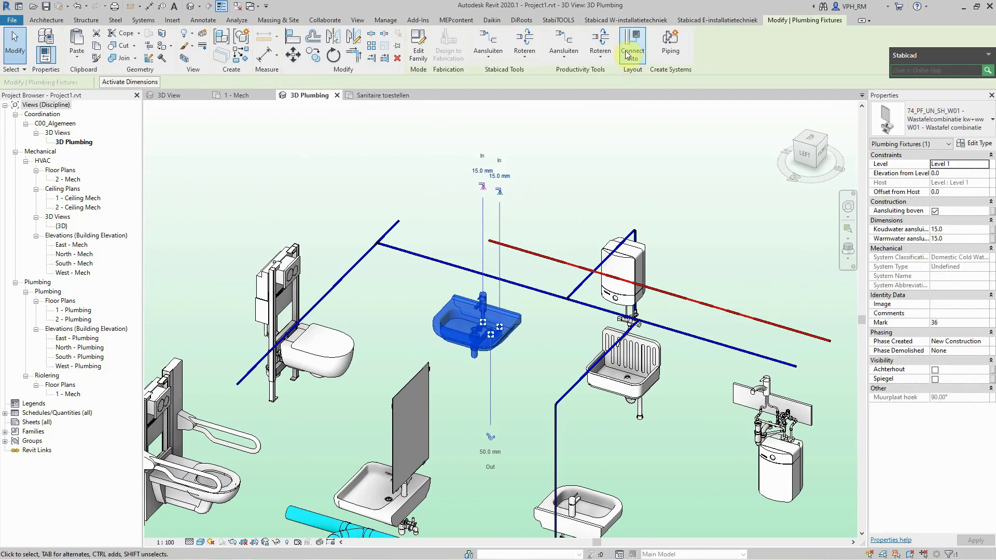
click(628, 55)
click(522, 337)
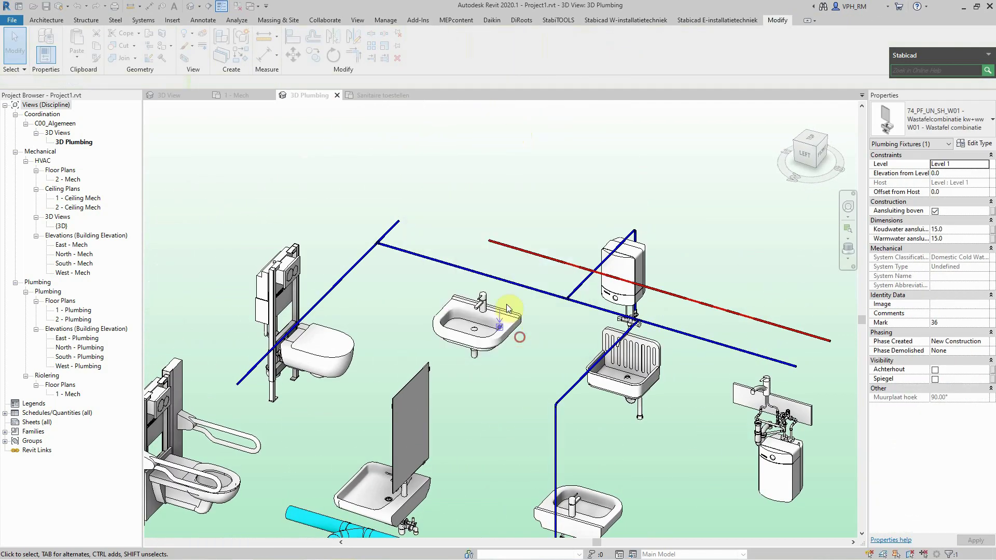
Connect the washbasin's hot-water connector to the red hot-water pipe.
click(479, 309)
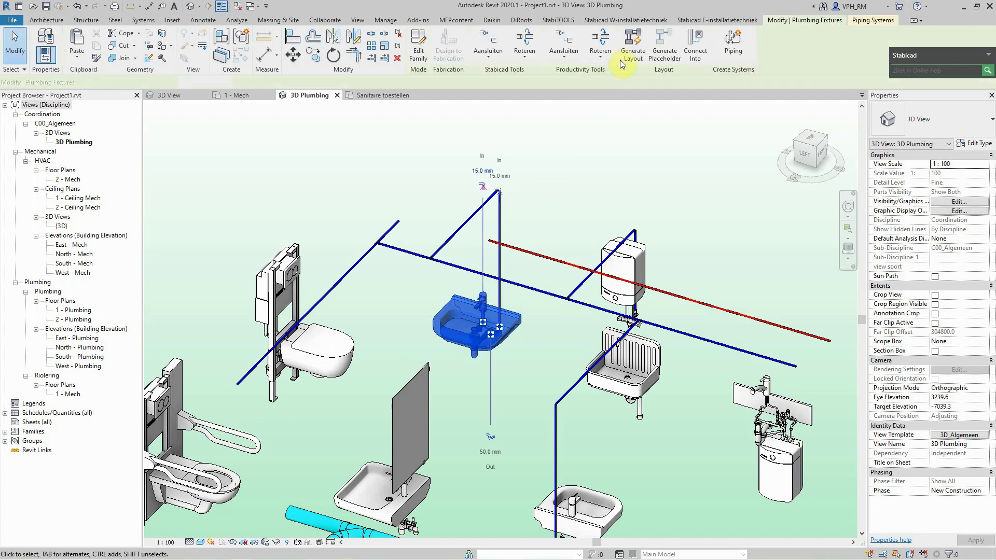
click(695, 46)
click(501, 336)
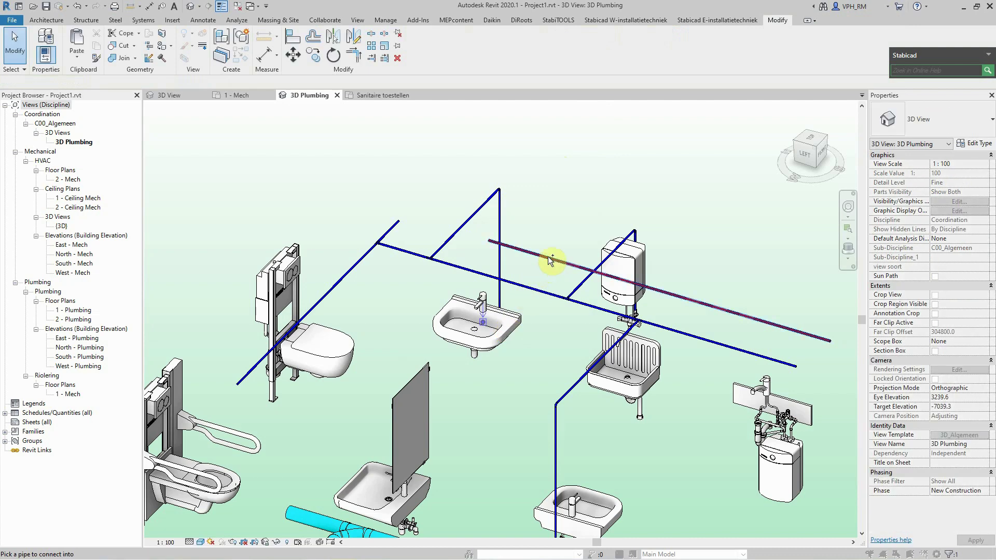
Orbit to look down on the fixtures from above and select the wall-mounted toilet.
click(496, 337)
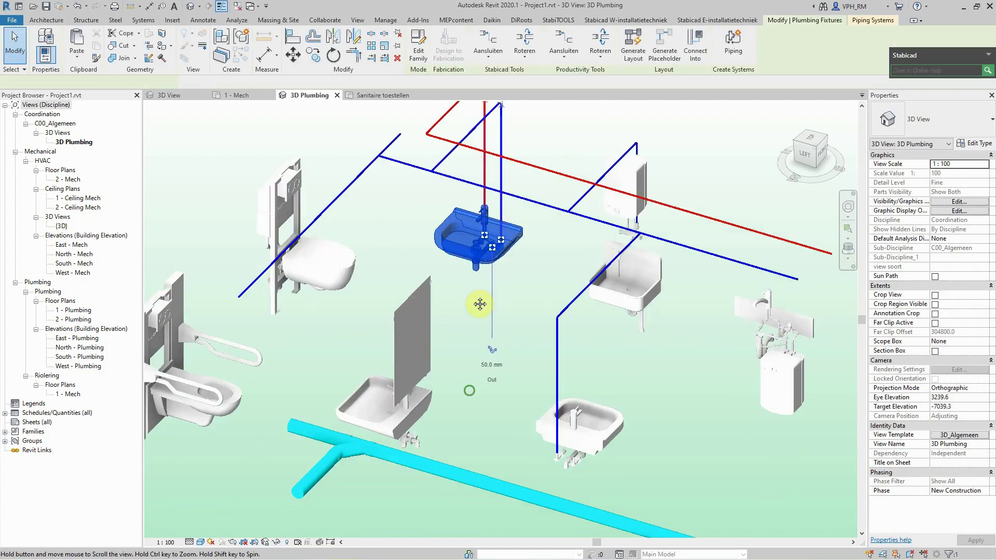
middle_drag(495, 337, 493, 222)
mouse_move(429, 294)
shift+middle_down()
mouse_move(362, 345)
mouse_move(360, 304)
mouse_move(435, 444)
mouse_move(458, 369)
shift+middle_up()
click(457, 375)
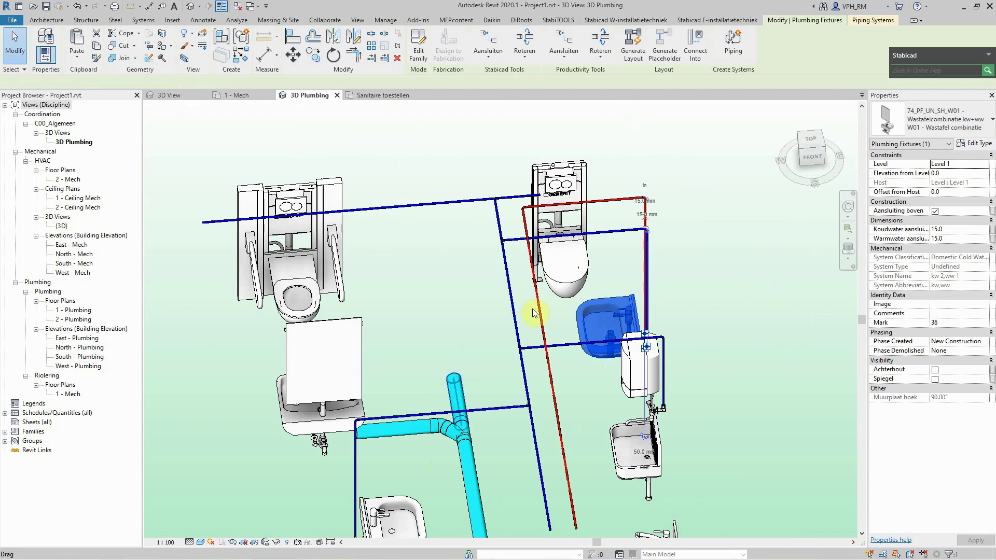
key(Escape)
click(579, 282)
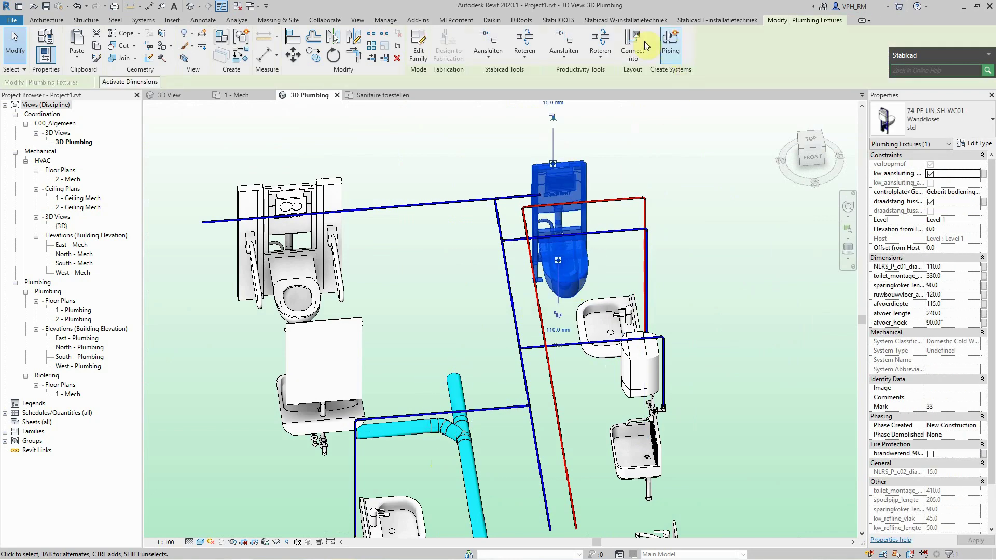
Connect the Wandcloset toilet to the Domestic Cold Water pipe and the 110 mm sewer pipe.
click(631, 46)
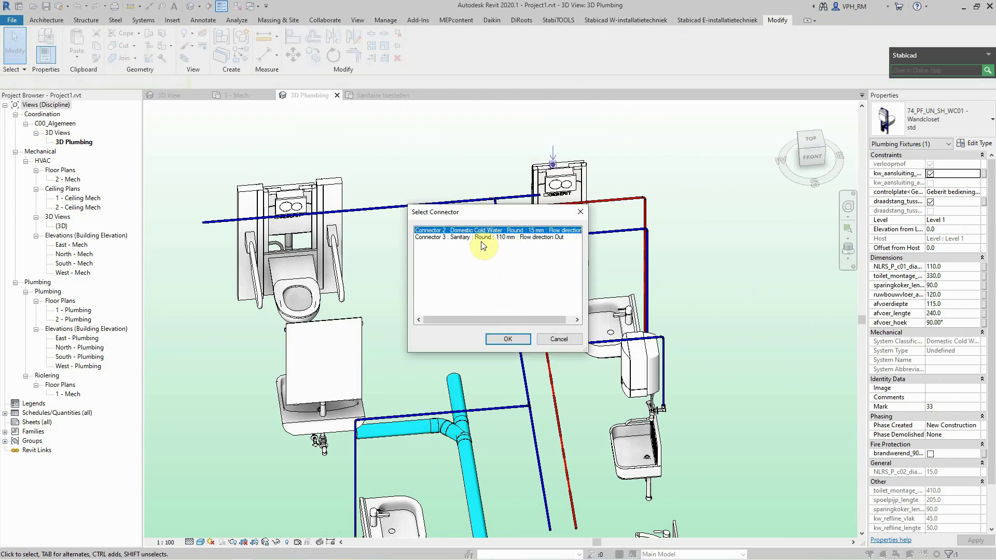
click(507, 338)
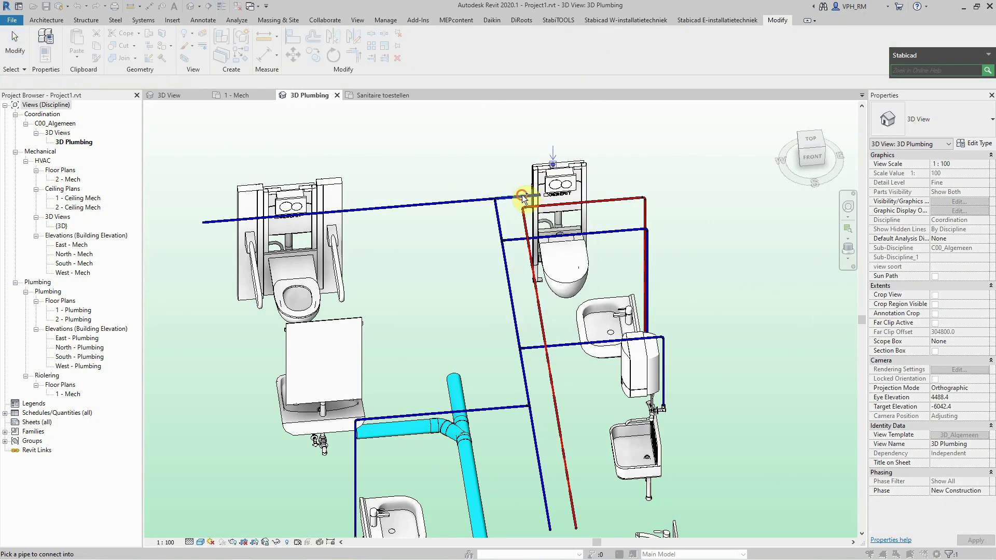
click(580, 187)
click(689, 44)
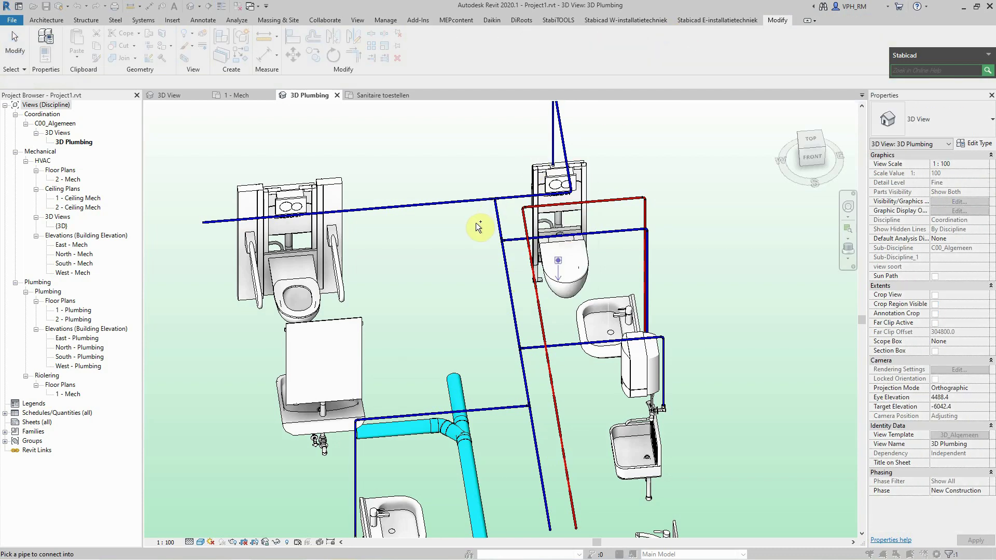
click(456, 372)
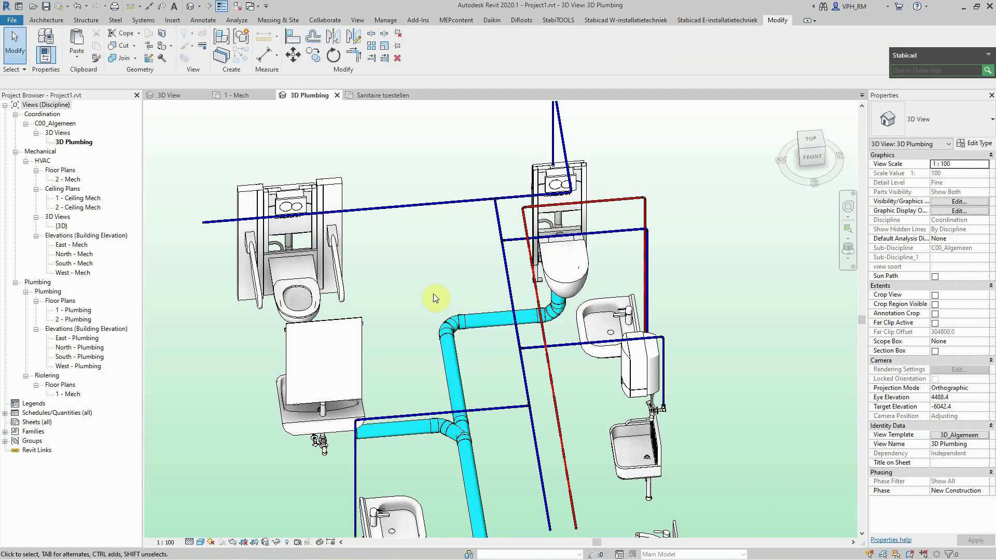
mouse_move(382, 95)
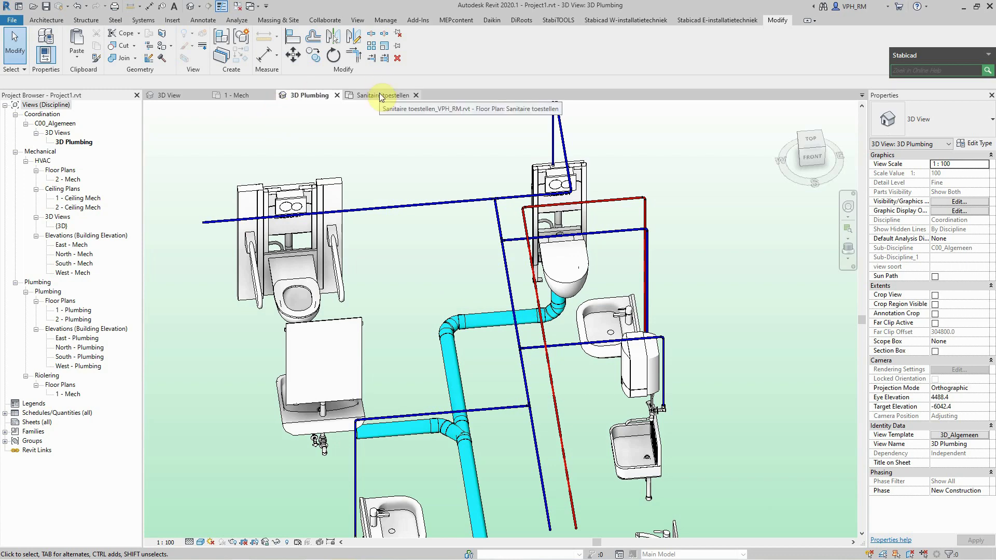
click(235, 97)
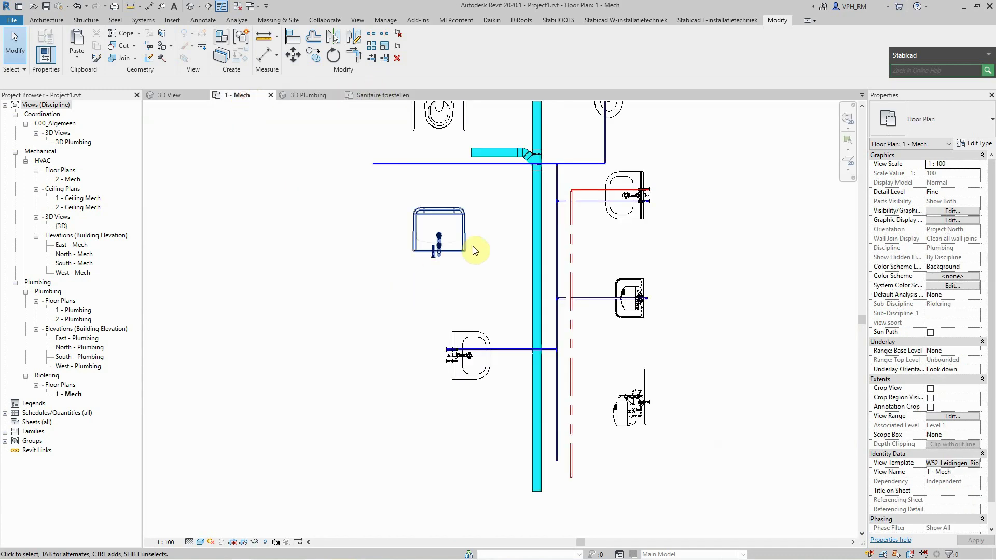
Move the short sewer pipe stub up toward the upper-left toilet.
middle_drag(498, 349, 498, 349)
click(479, 302)
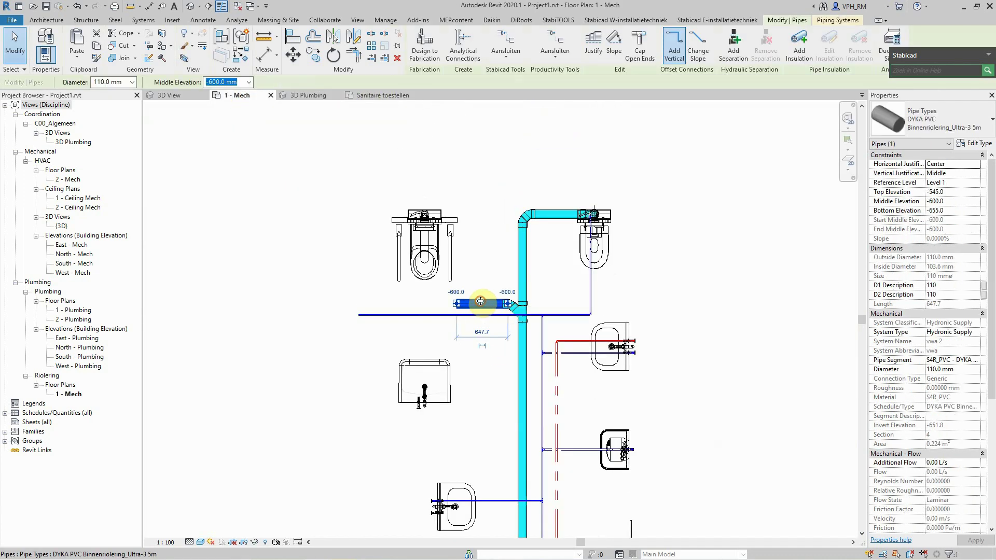
drag(482, 282, 482, 282)
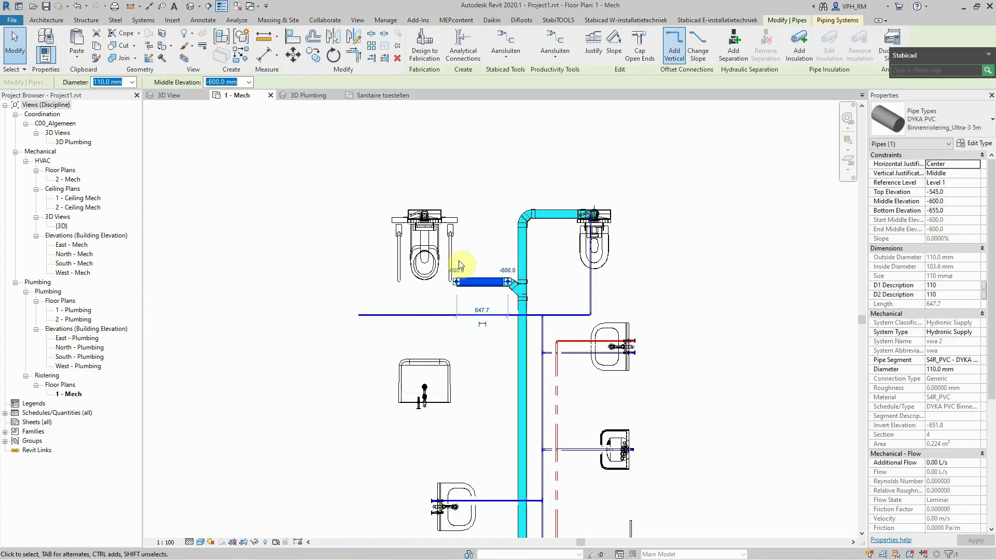
Connect the upper-left toilet's cold water (Connector 2) and its drain into the sewer stub.
click(436, 230)
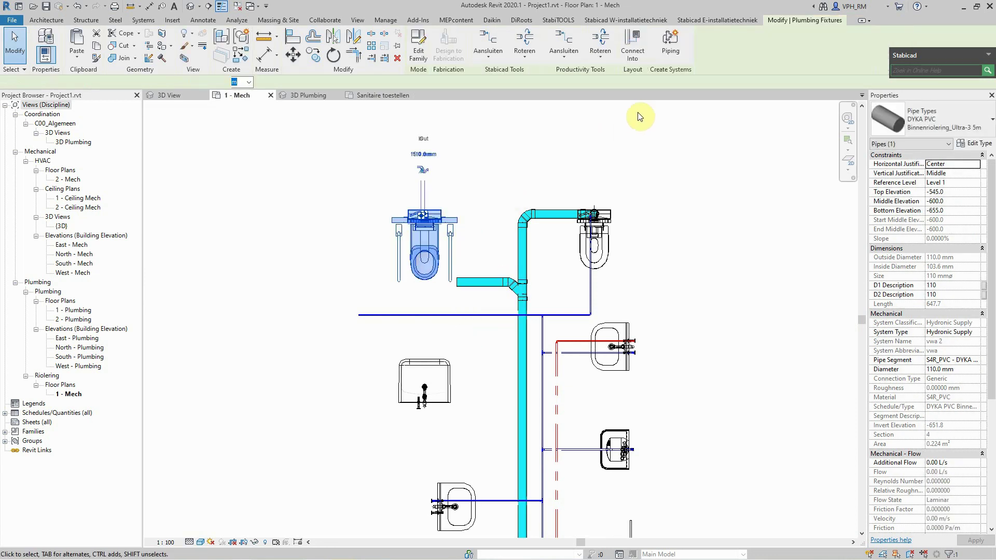
click(633, 46)
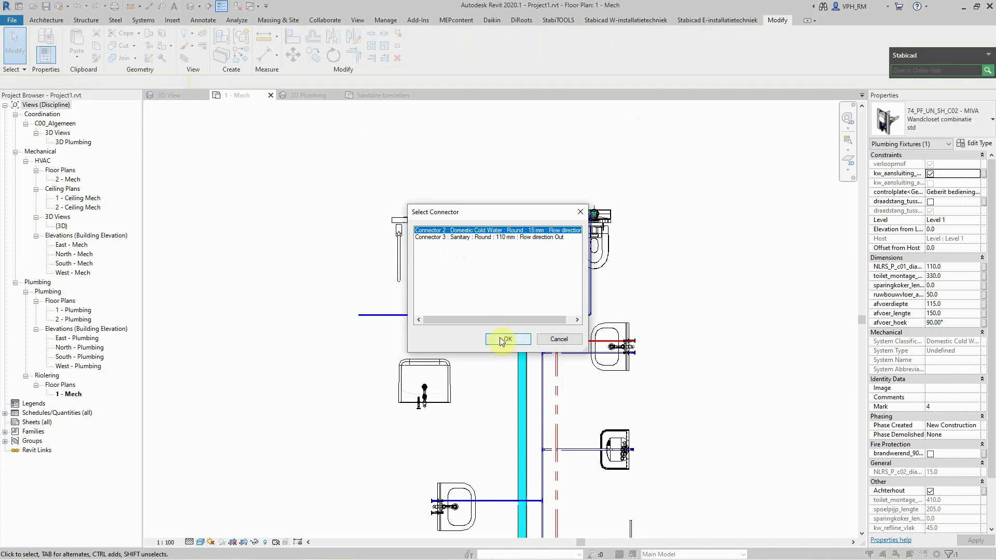
click(500, 339)
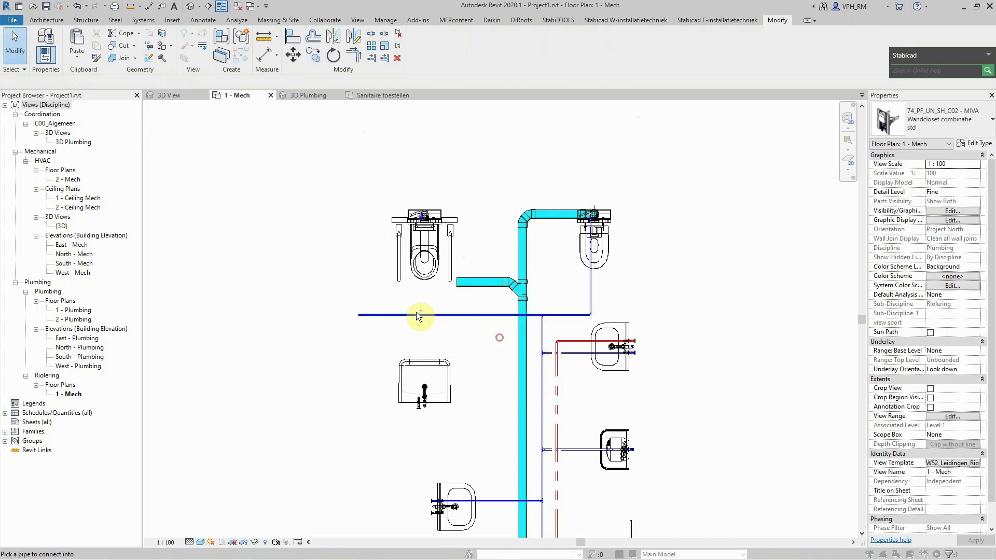
click(438, 257)
click(695, 51)
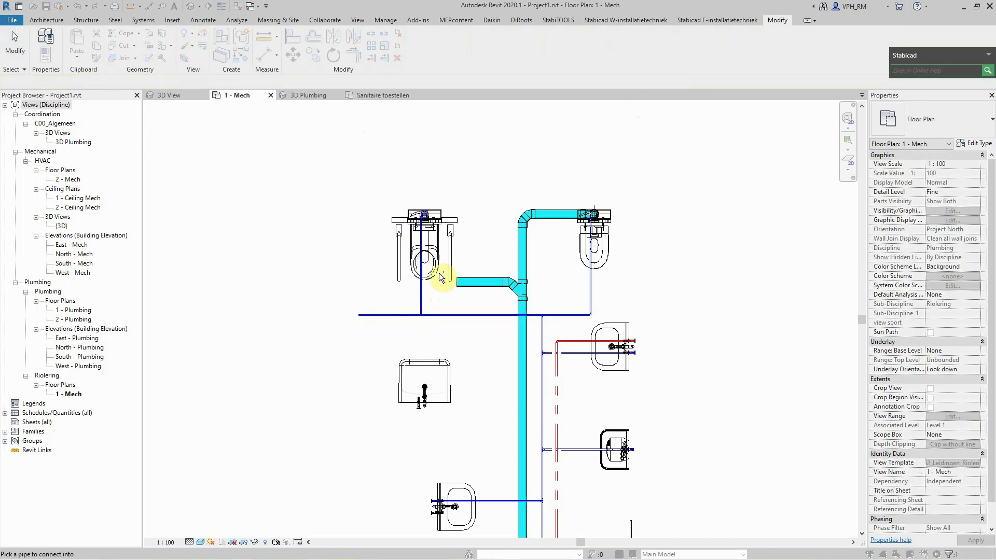
click(463, 285)
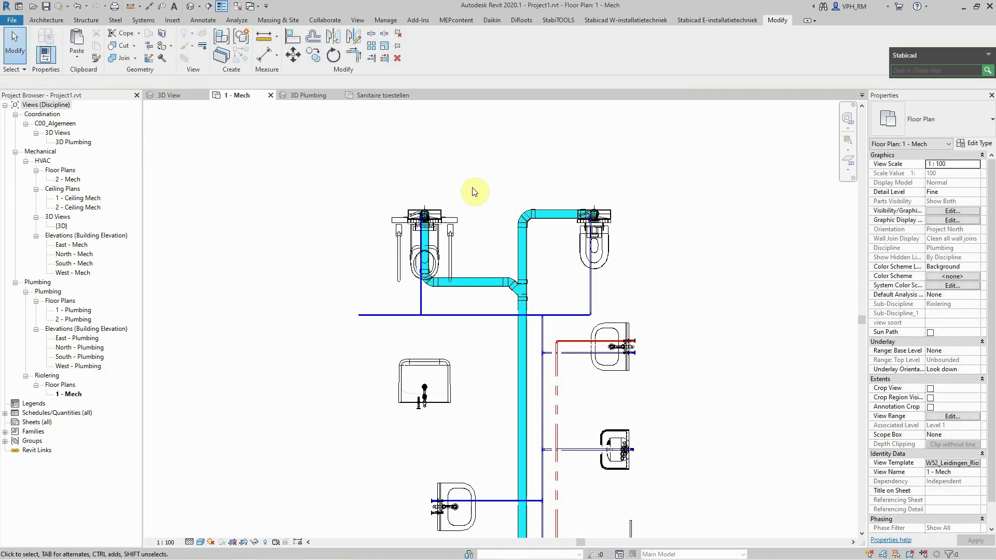
Connect the right washbasin into the pipe network.
middle_drag(493, 288, 454, 178)
click(580, 230)
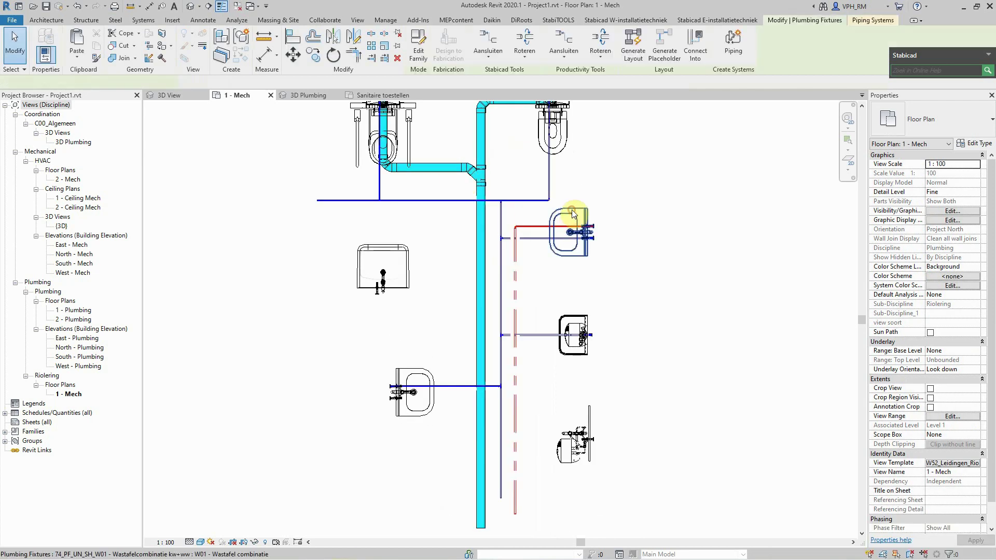
click(695, 50)
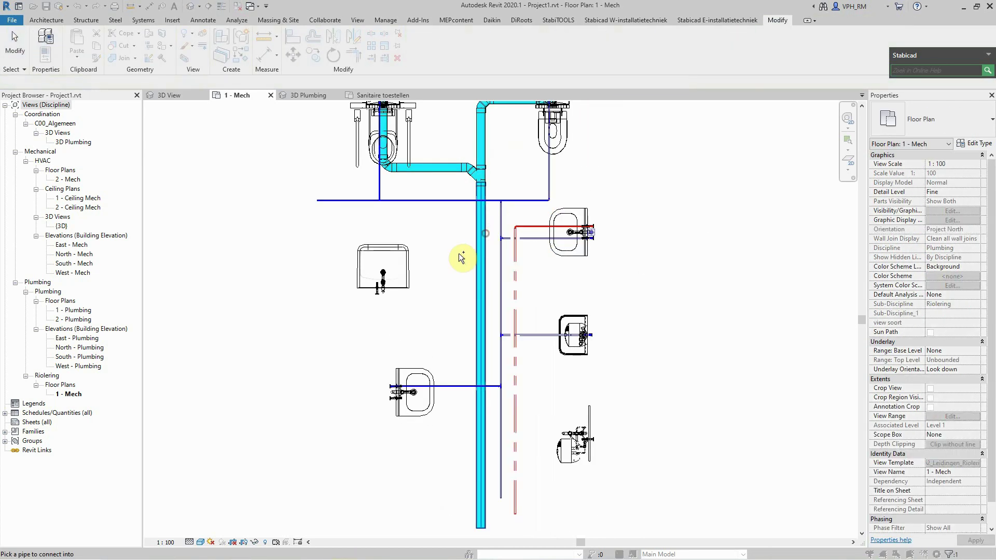
click(407, 288)
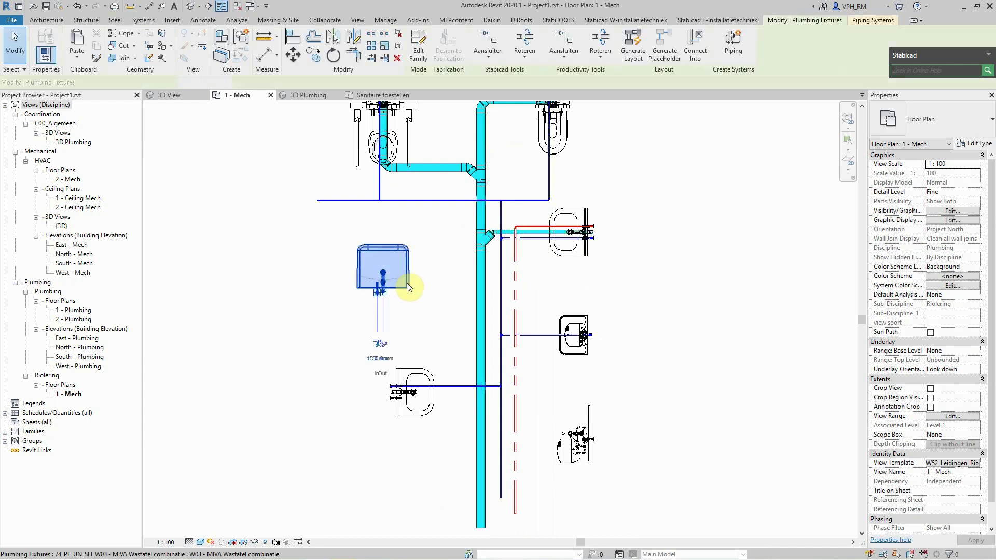
Connect the left washbasin's Connector 5 Sanitary 50 mm drain into the riser.
click(699, 58)
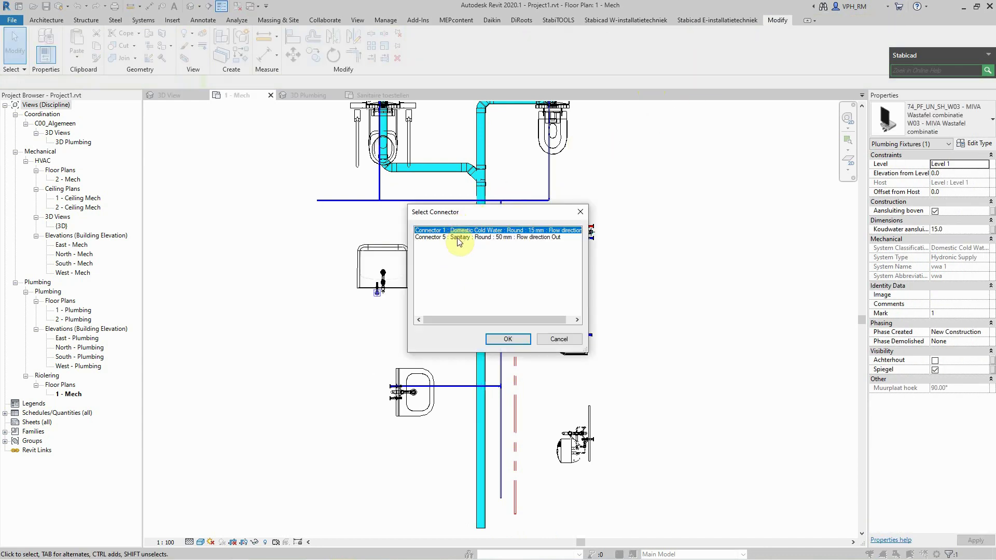
click(508, 237)
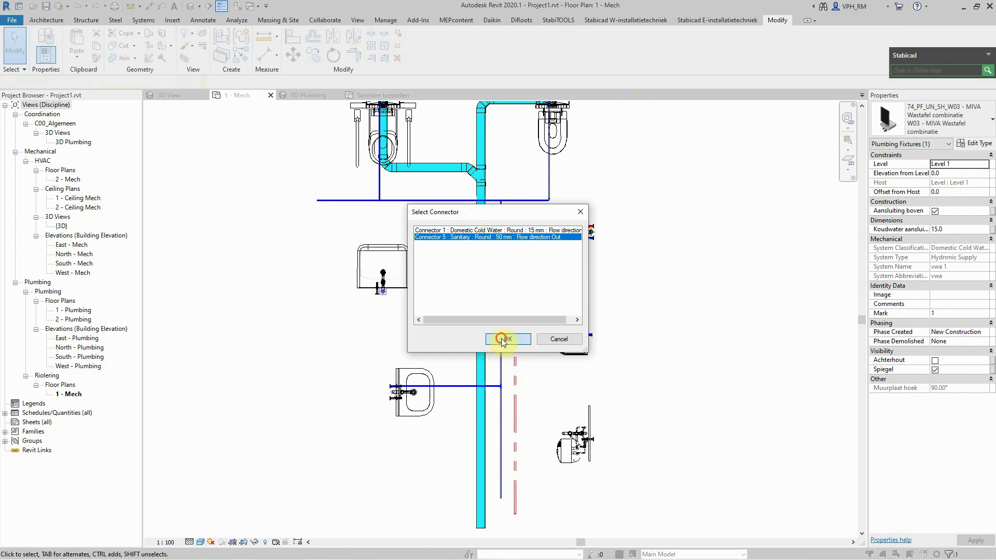
click(503, 339)
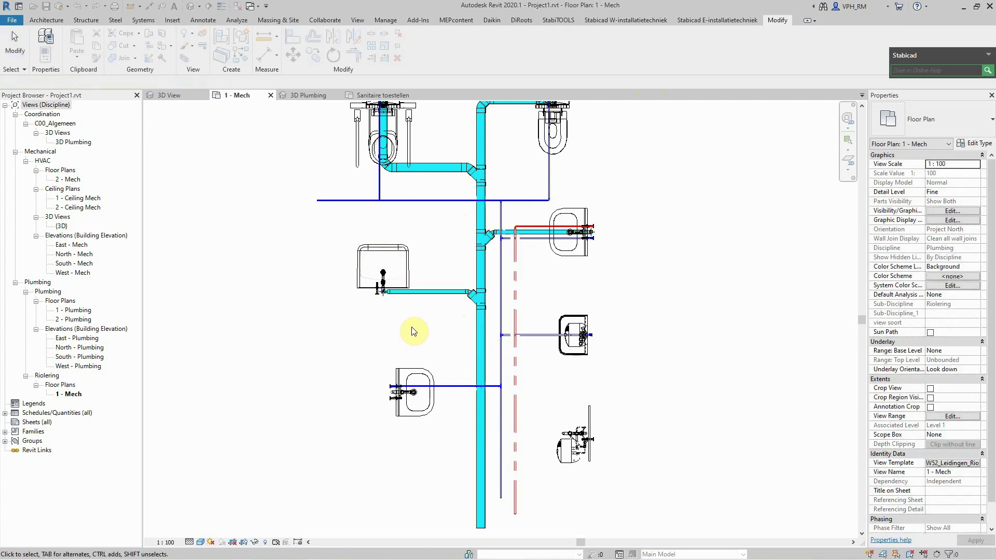
click(410, 277)
click(695, 45)
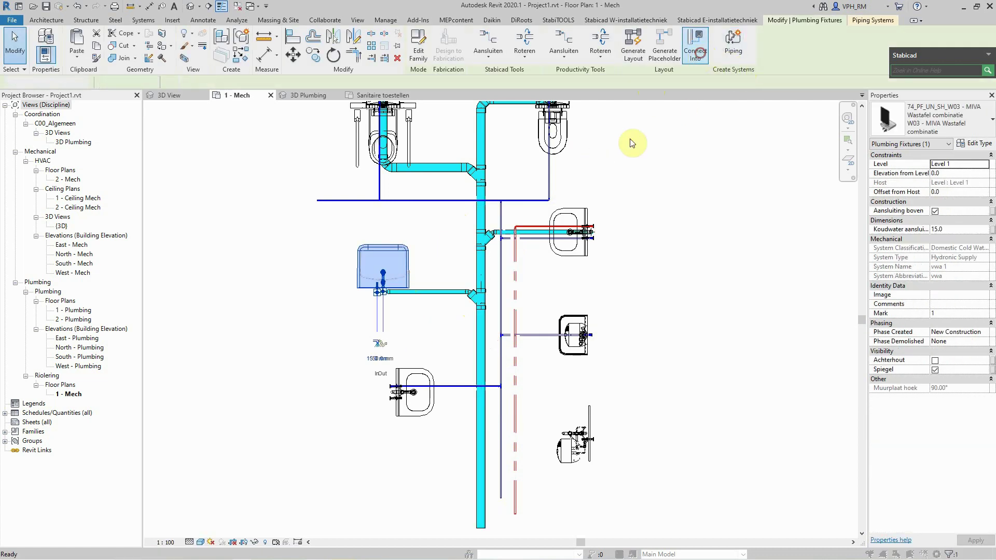
Finish the washbasin's riser connection and give the lower-left washbasin its hot-water branch.
click(484, 404)
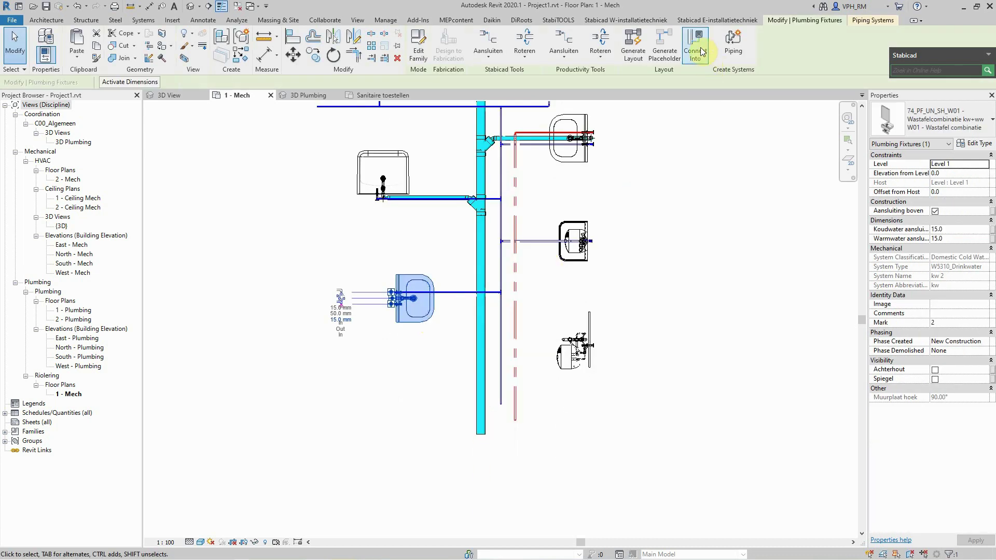
click(701, 51)
click(523, 240)
click(507, 339)
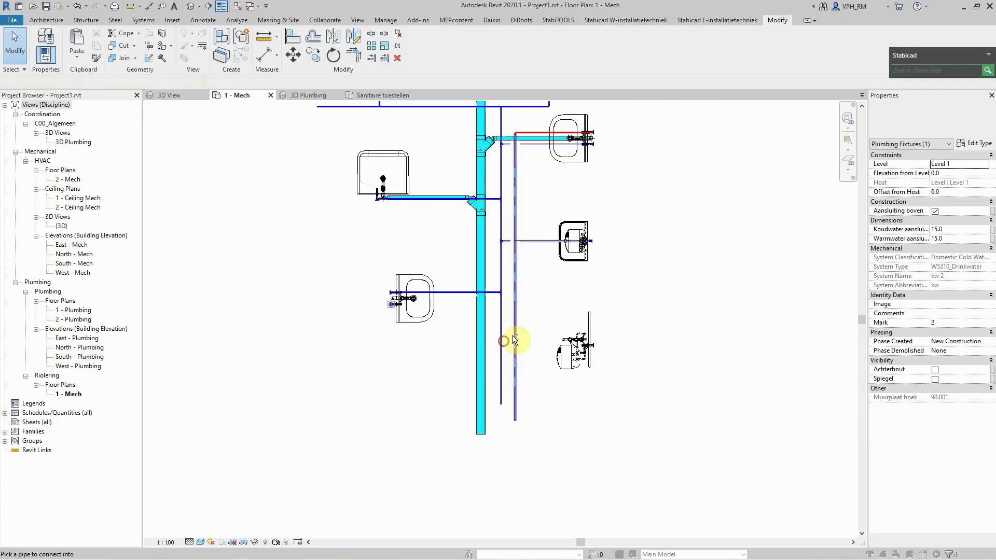
click(431, 280)
click(692, 54)
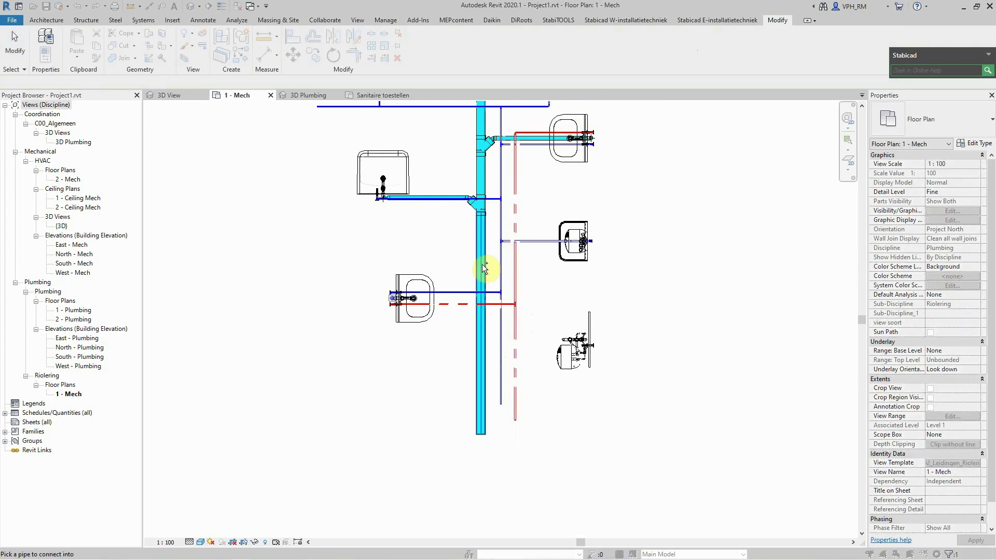
Connect the right-middle utility sink into the vertical pipe.
click(575, 269)
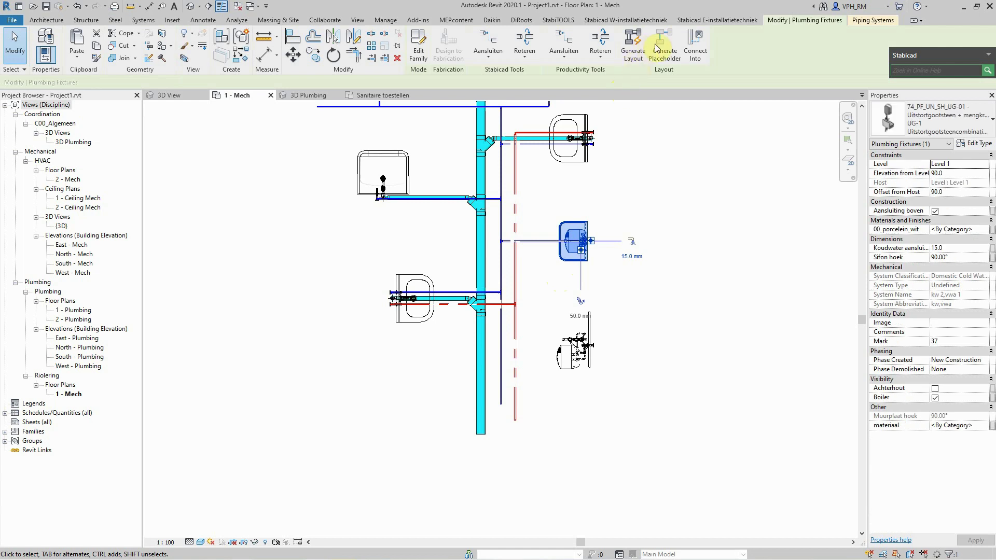
click(699, 56)
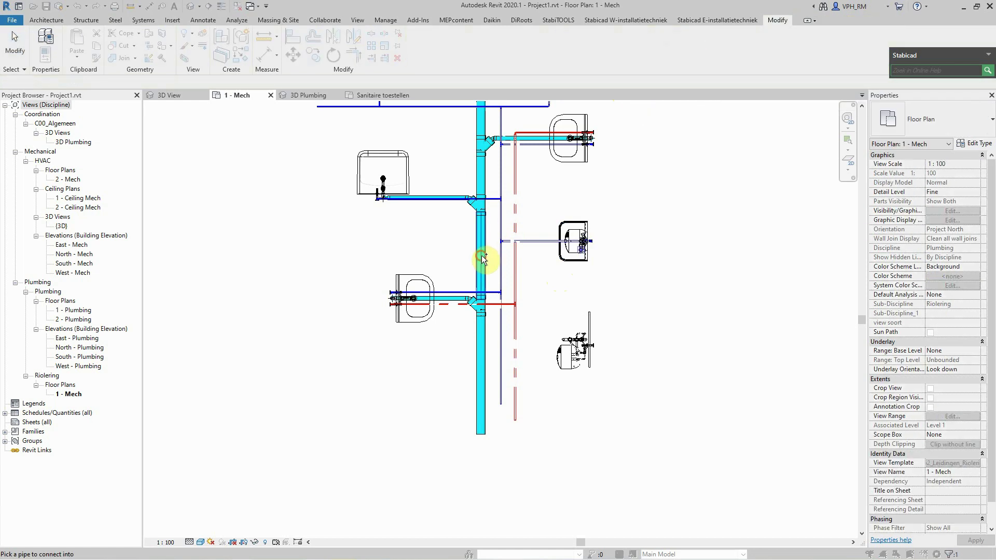
click(481, 257)
In the 3D Plumbing view, set the slop sink's Sifon hoek to 180°.
click(312, 96)
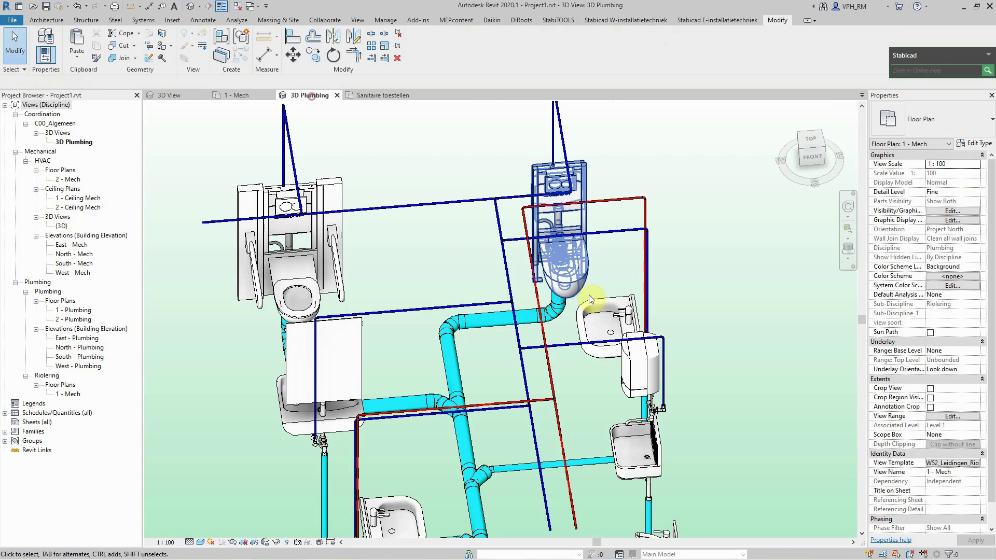
scroll(645, 457, up, 2)
scroll(651, 317, up, 2)
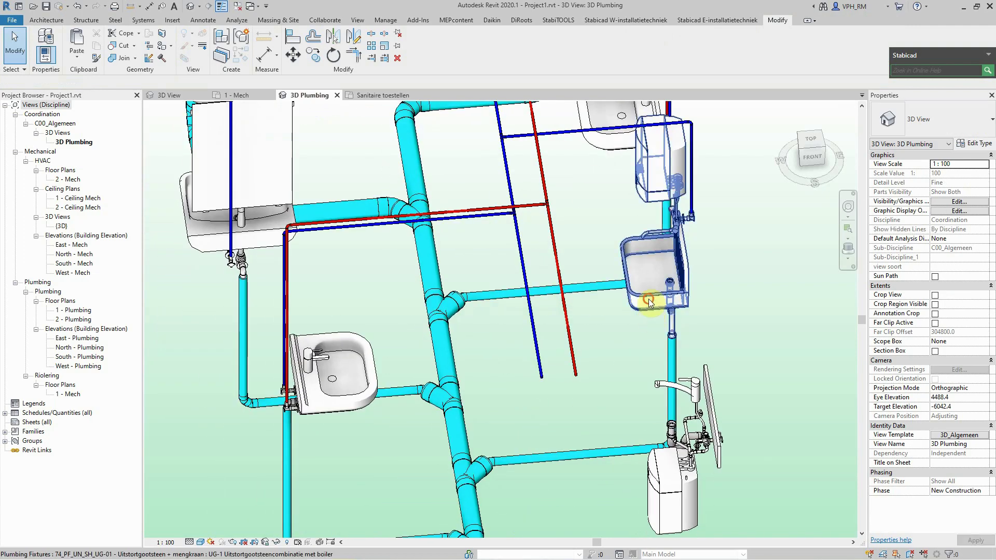
click(652, 306)
mouse_move(656, 306)
shift+middle_down()
mouse_move(748, 291)
mouse_move(507, 266)
mouse_move(431, 209)
mouse_move(515, 224)
shift+middle_up()
scroll(431, 209, up, 2)
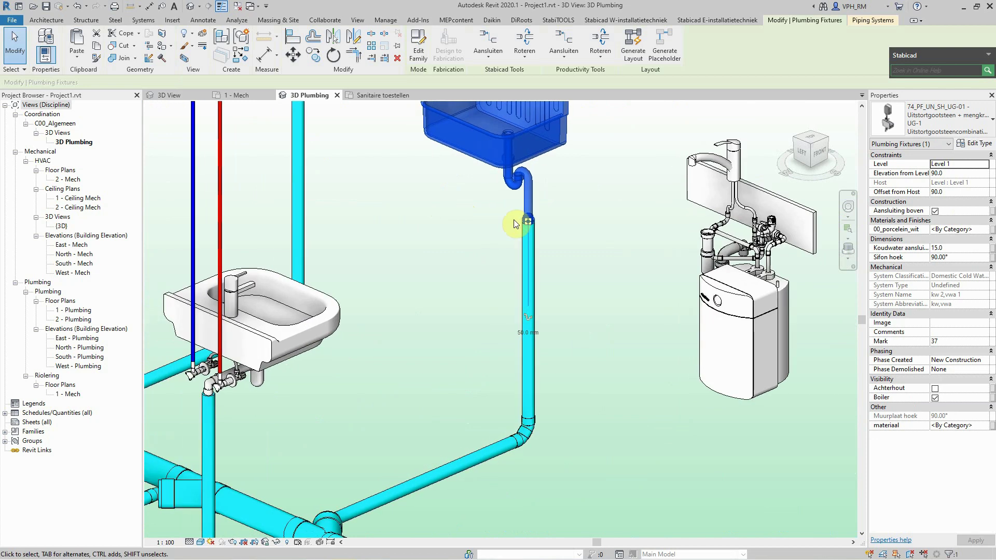
click(961, 256)
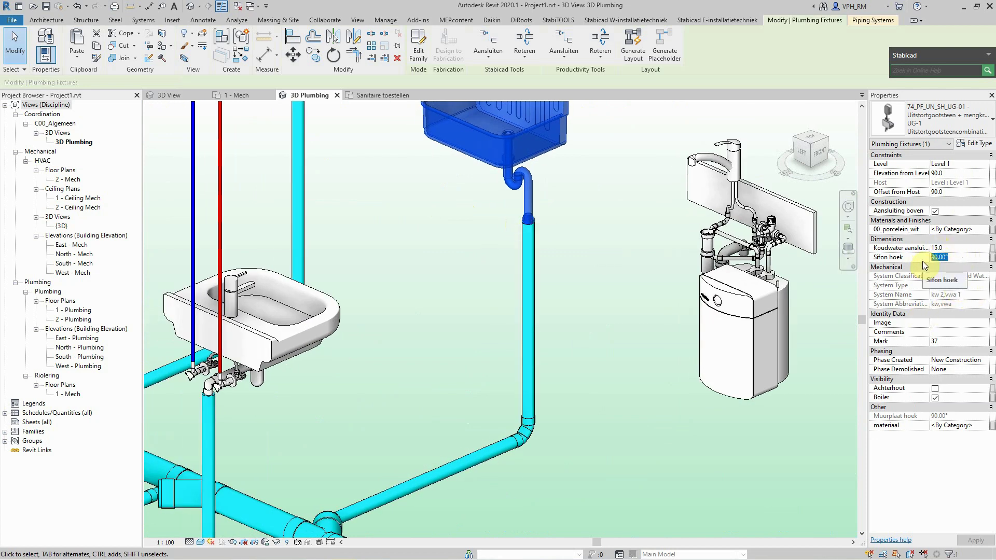
text(180)
click(587, 322)
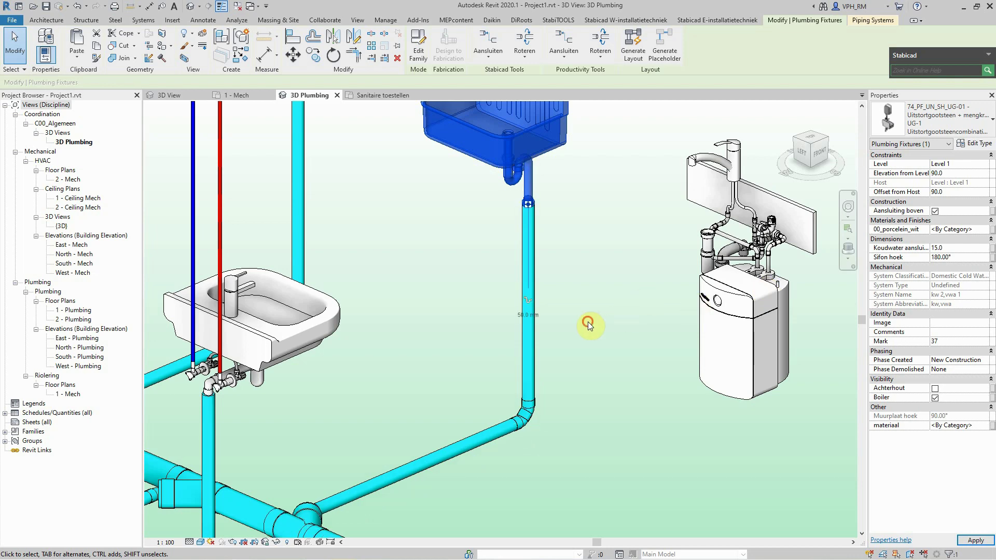
Reselect the slop sink and apply a Sifon hoek of -90°.
click(507, 142)
scroll(513, 166, down, 3)
scroll(519, 187, down, 2)
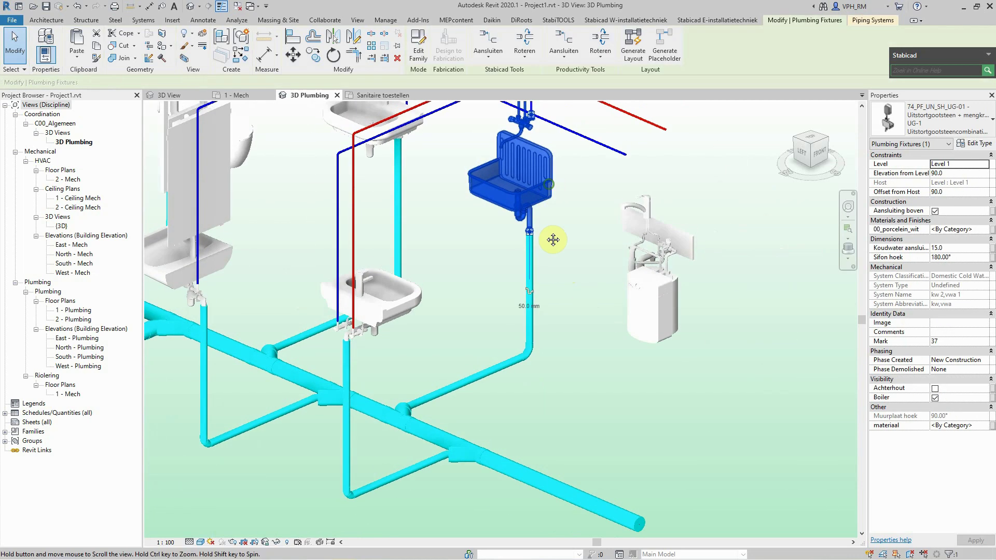
scroll(555, 238, up, 1)
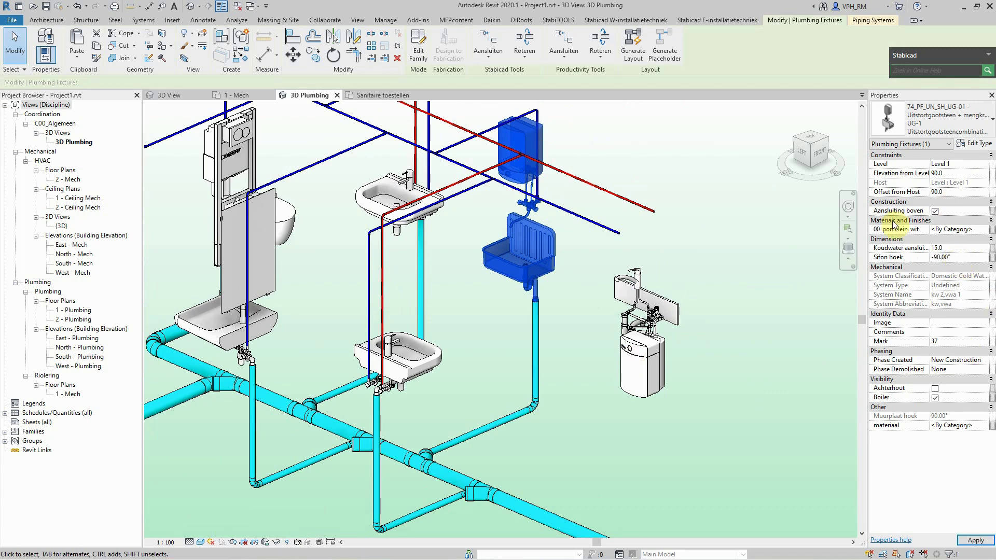
click(525, 444)
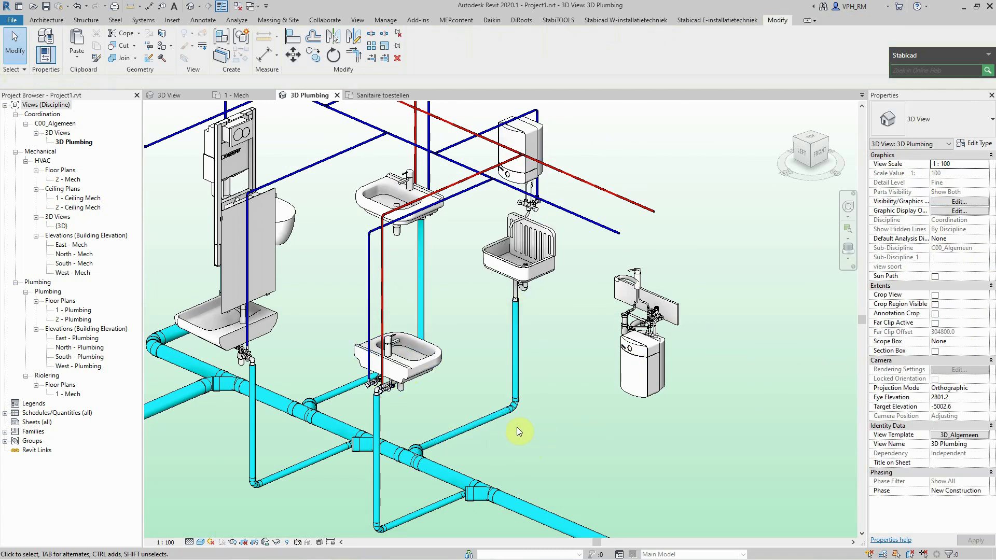
In the 1 - Mech plan, generate a pipe layout from the boiler sink's Domestic Cold Water connector.
click(257, 95)
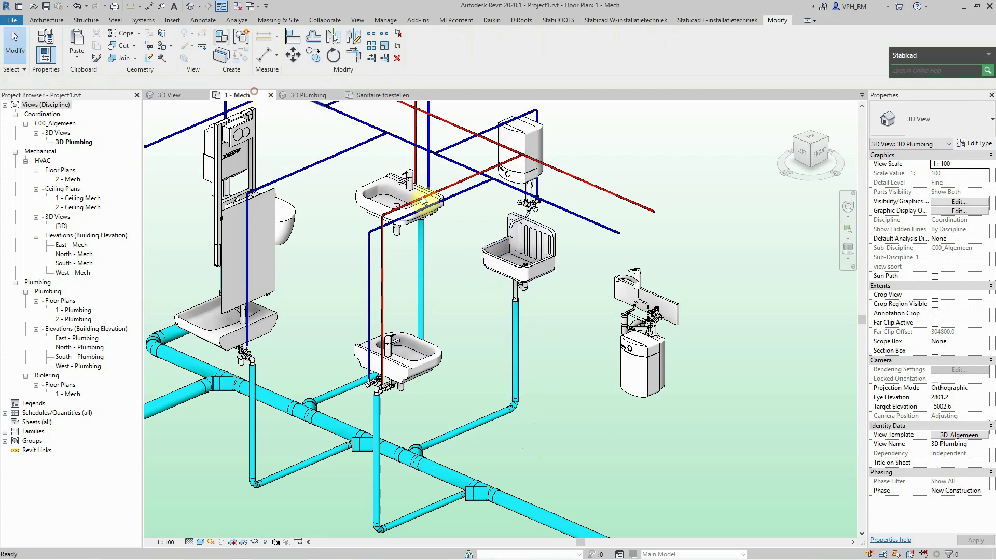
click(561, 355)
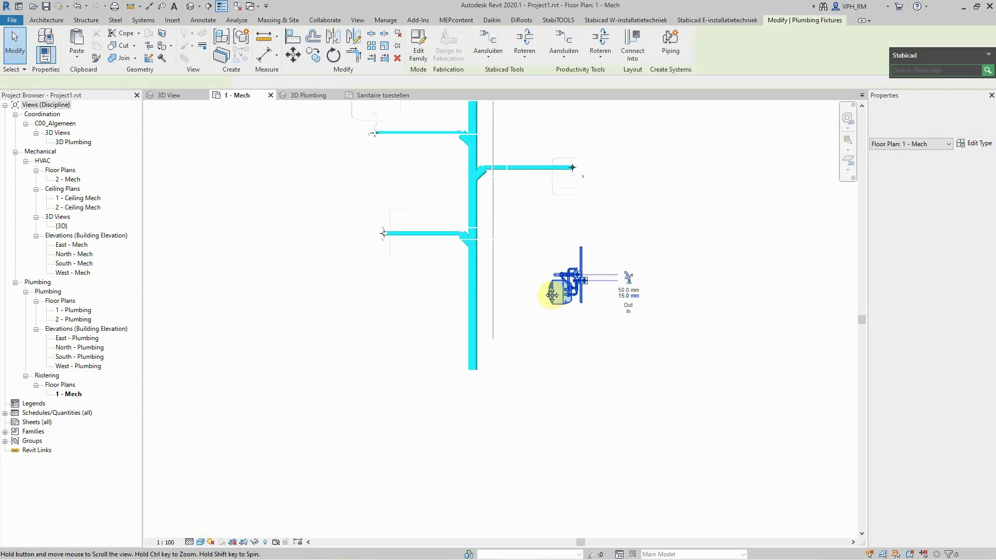
click(633, 44)
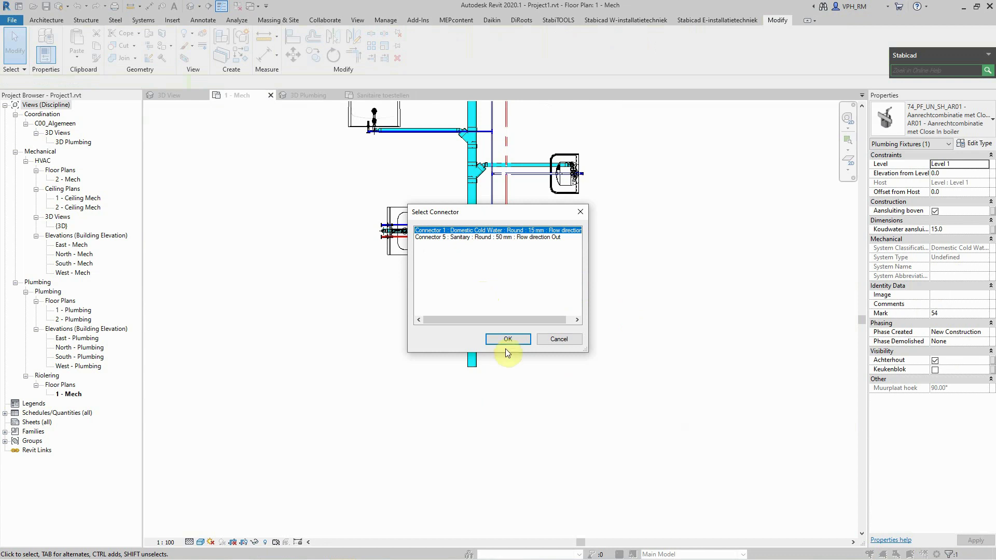
click(506, 342)
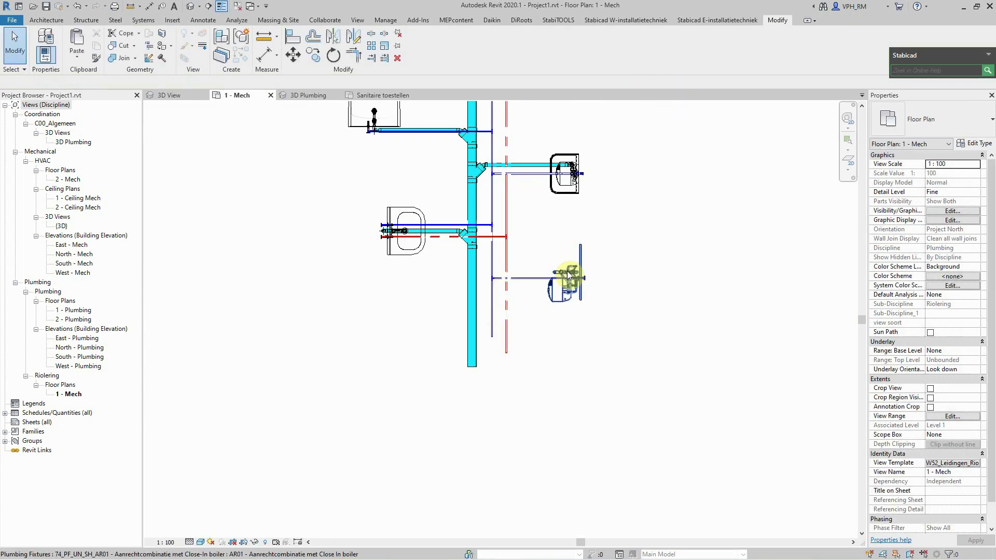
Cancel a started Connect Into on the sink and inspect the new pipes in 3D Plumbing.
click(571, 298)
click(669, 44)
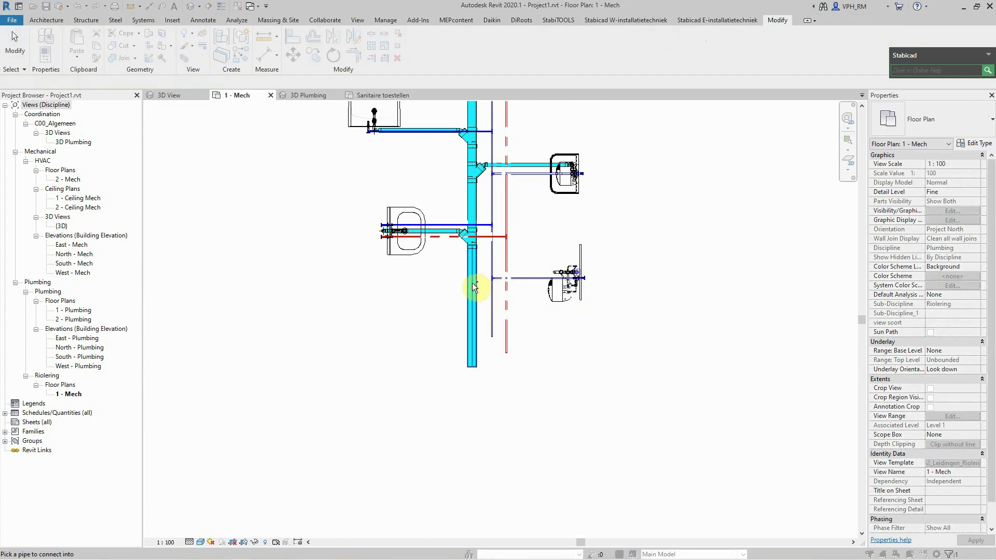
key(Escape)
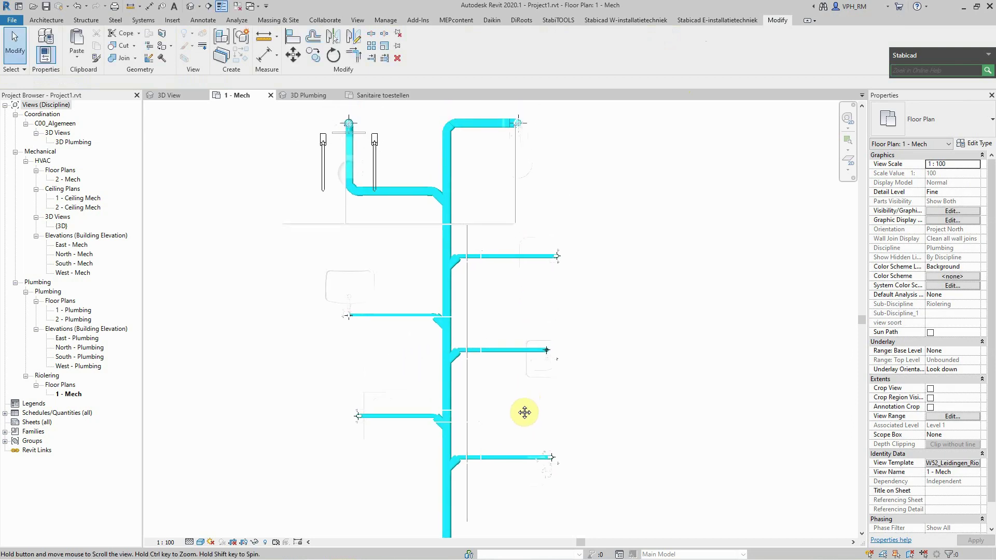
scroll(501, 320, down, 2)
click(308, 95)
mouse_move(431, 279)
shift+middle_down()
mouse_move(466, 324)
mouse_move(541, 294)
mouse_move(484, 329)
mouse_move(366, 337)
mouse_move(582, 363)
mouse_move(529, 313)
mouse_move(516, 334)
mouse_move(351, 333)
mouse_move(322, 262)
shift+middle_up()
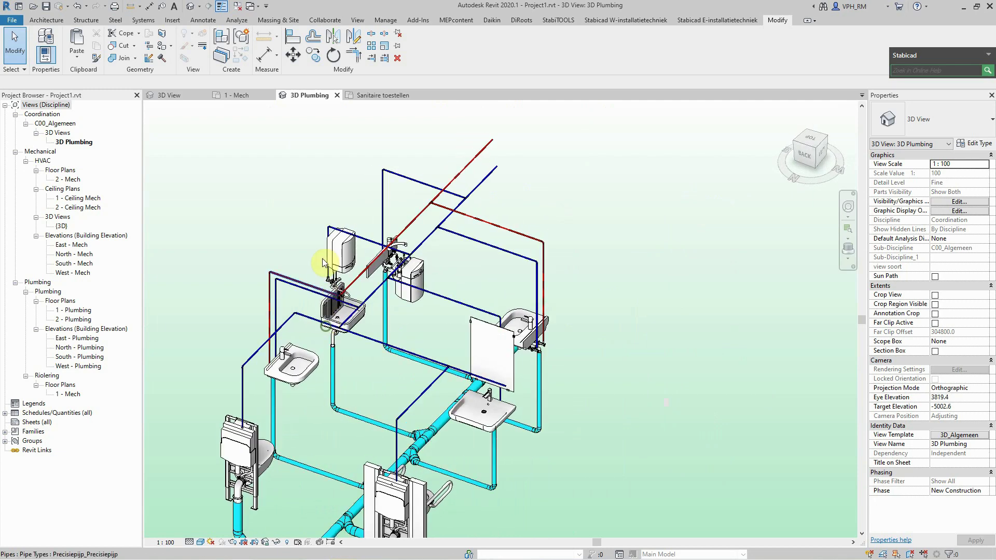
Show the Sanitaire toestellen library's 3D view, centred and orbited to display all smart fixtures.
click(165, 98)
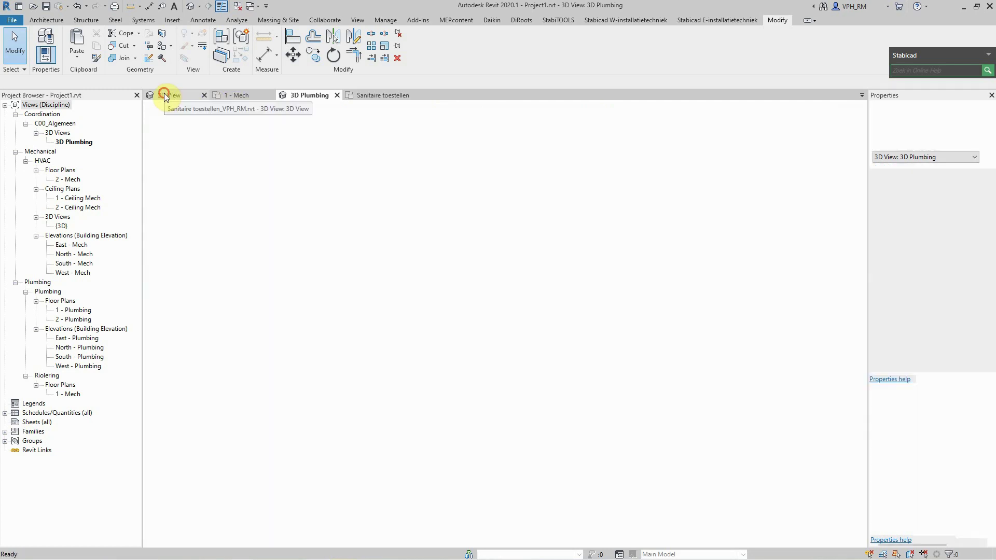
scroll(352, 278, down, 3)
mouse_move(358, 280)
middle_down()
mouse_move(378, 304)
mouse_move(414, 319)
middle_up()
mouse_move(646, 268)
shift+middle_down()
mouse_move(660, 317)
mouse_move(658, 389)
mouse_move(691, 402)
shift+middle_up()
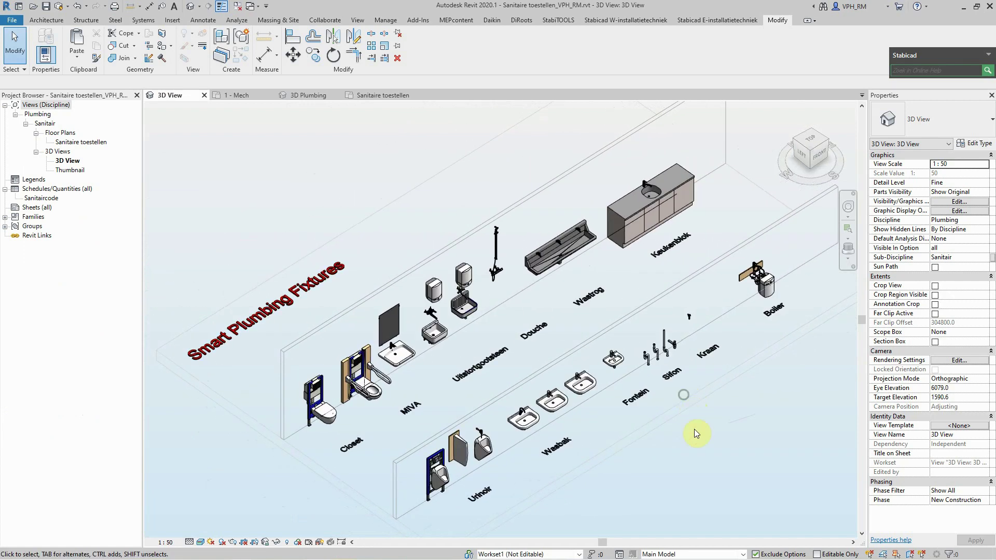
Show the WC-01 tag in the Sanitaire toestellen floor plan and open the Sanitaircode schedule.
double_click(76, 143)
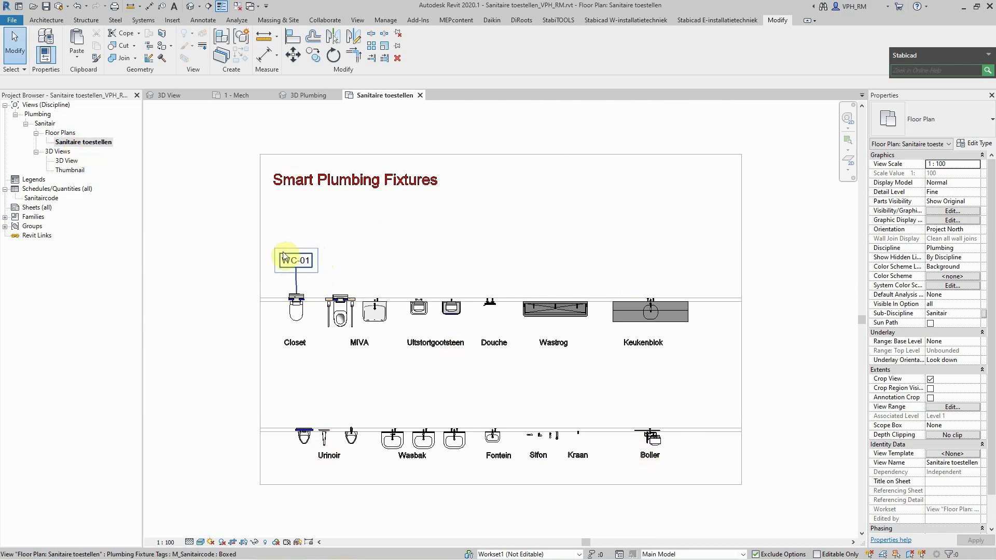
click(294, 269)
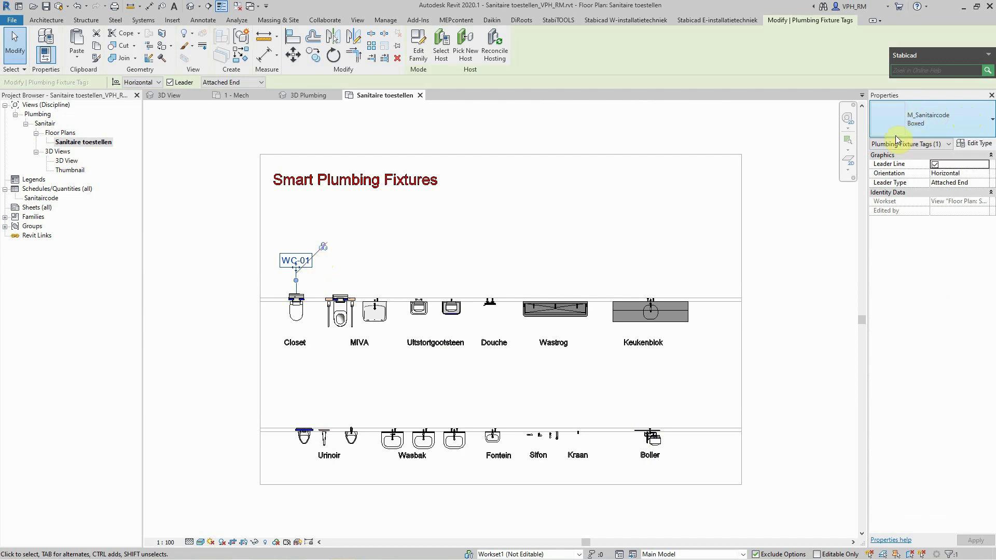
click(41, 198)
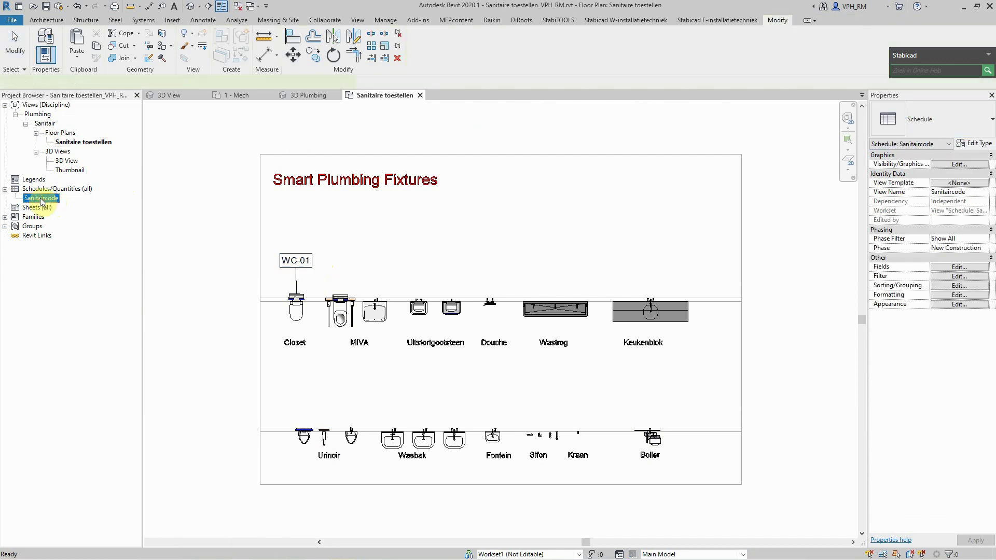
double_click(39, 198)
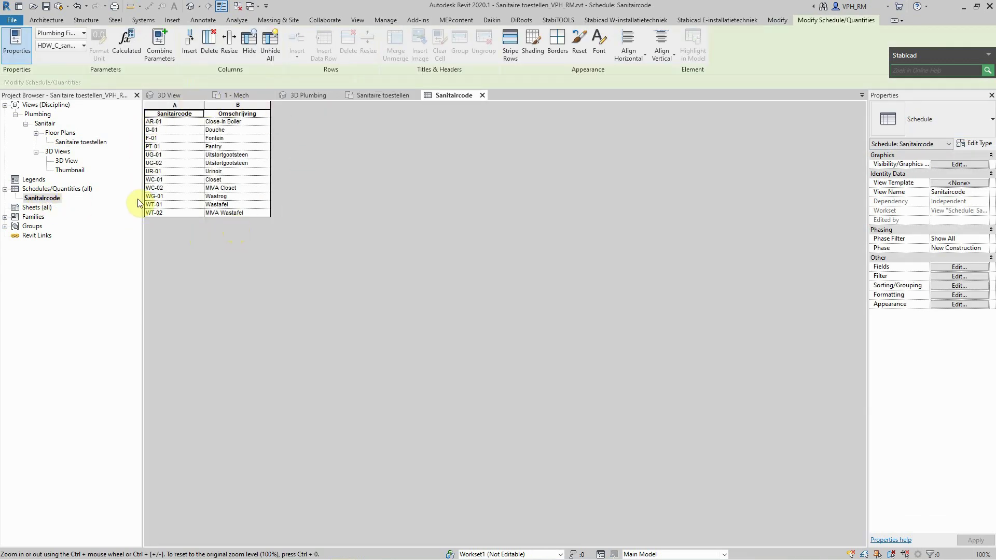
Return to the library's 3D view, reoriented via the ViewCube to show the whole fixture model.
double_click(66, 161)
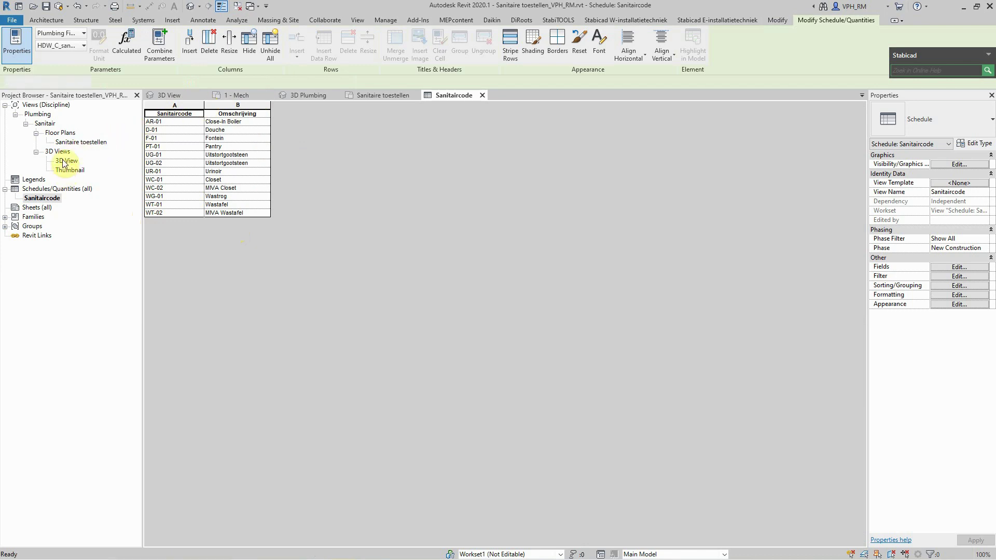
click(807, 143)
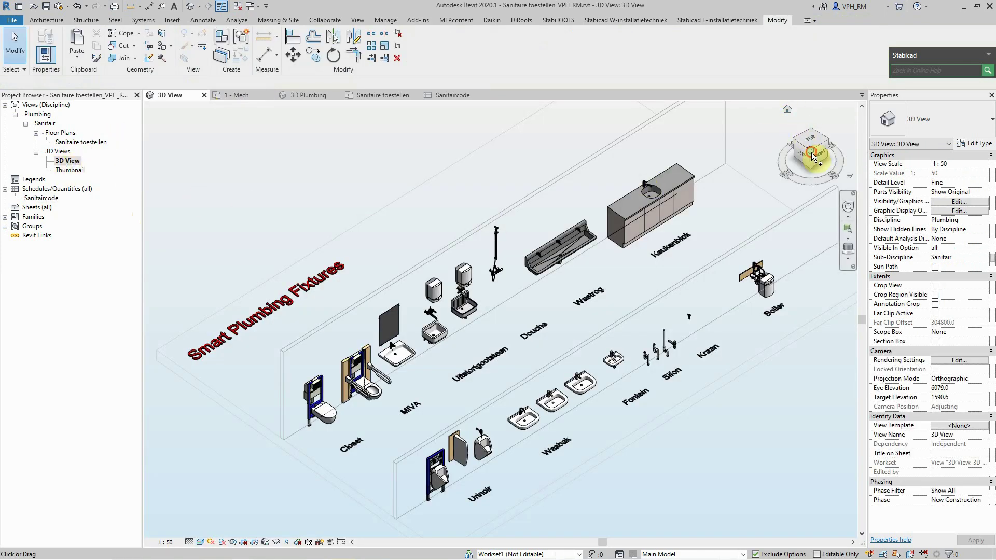
scroll(592, 437, up, 2)
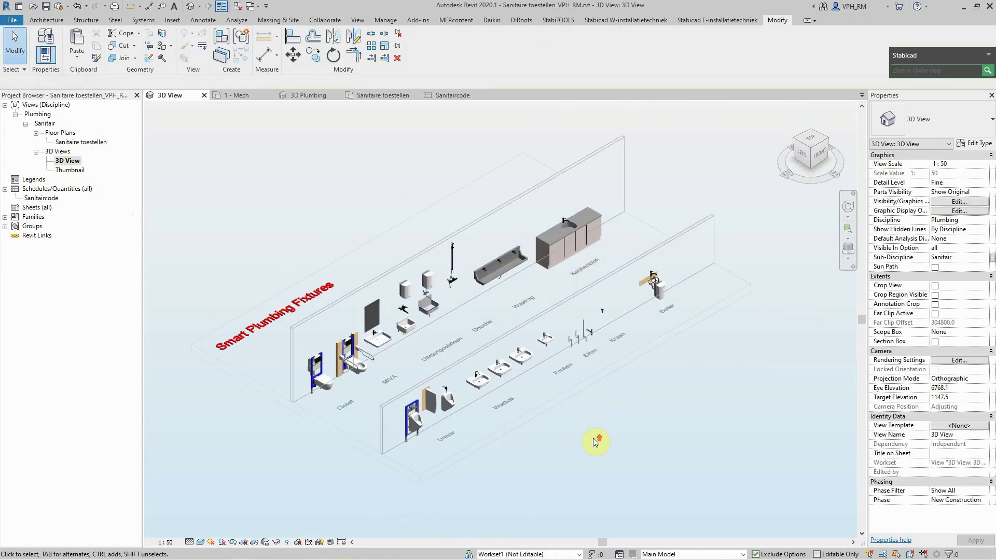